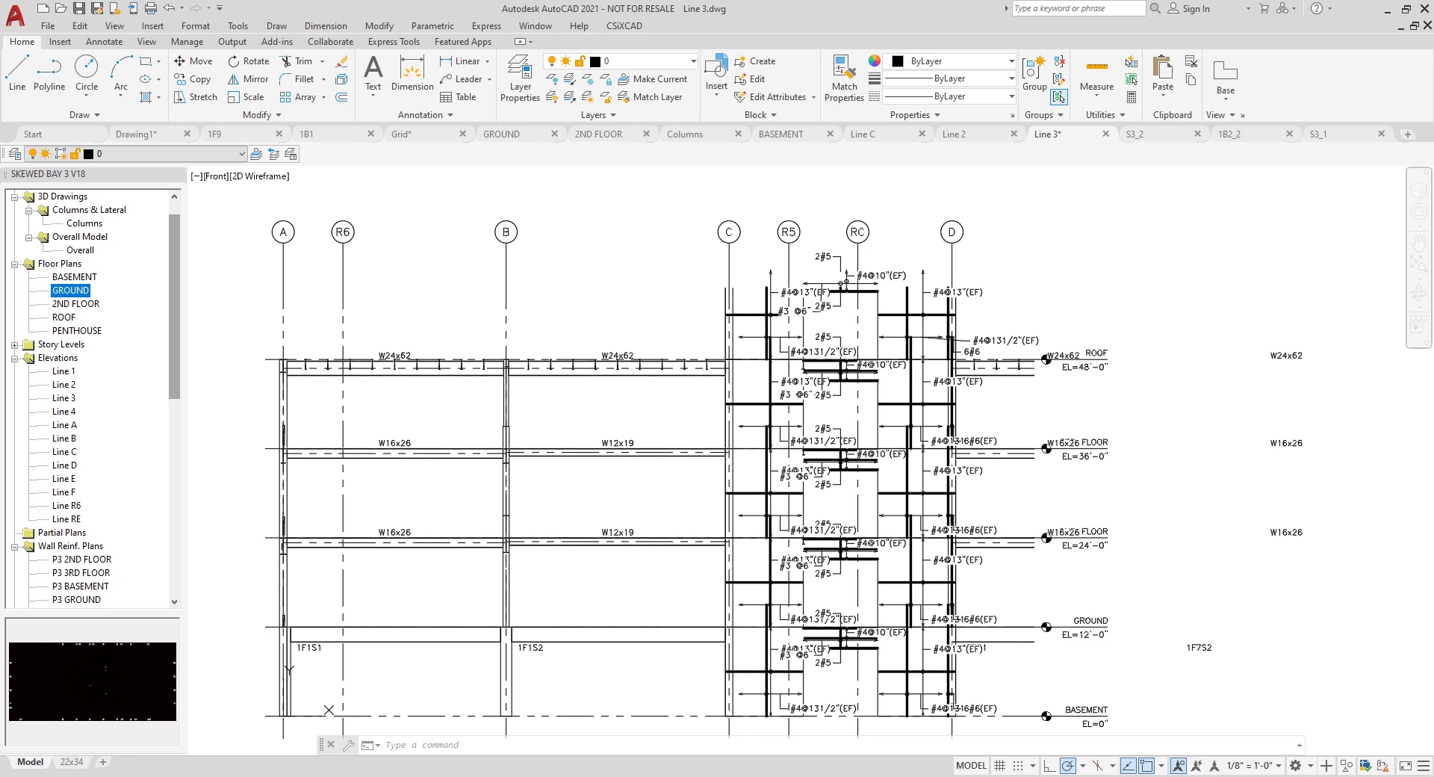
- Open GROUND.dwg from Floor Plans in the project tree and pan the plan into view
double_click(70, 291)
middle_click_drag(948, 390, 875, 391)
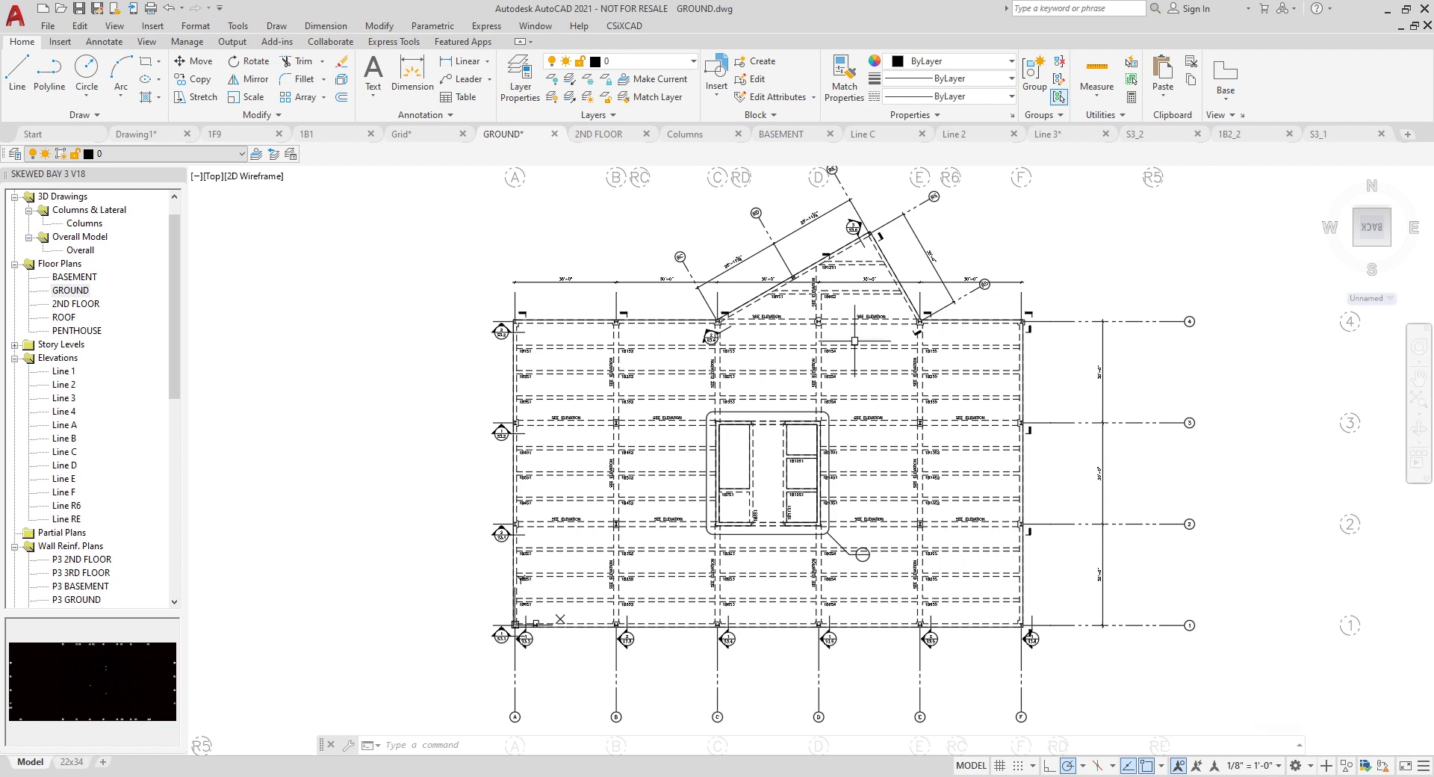
- Edit the plan's grid callout to draw bubbles on Left and Top, not Right and Bottom
left_click(625, 25)
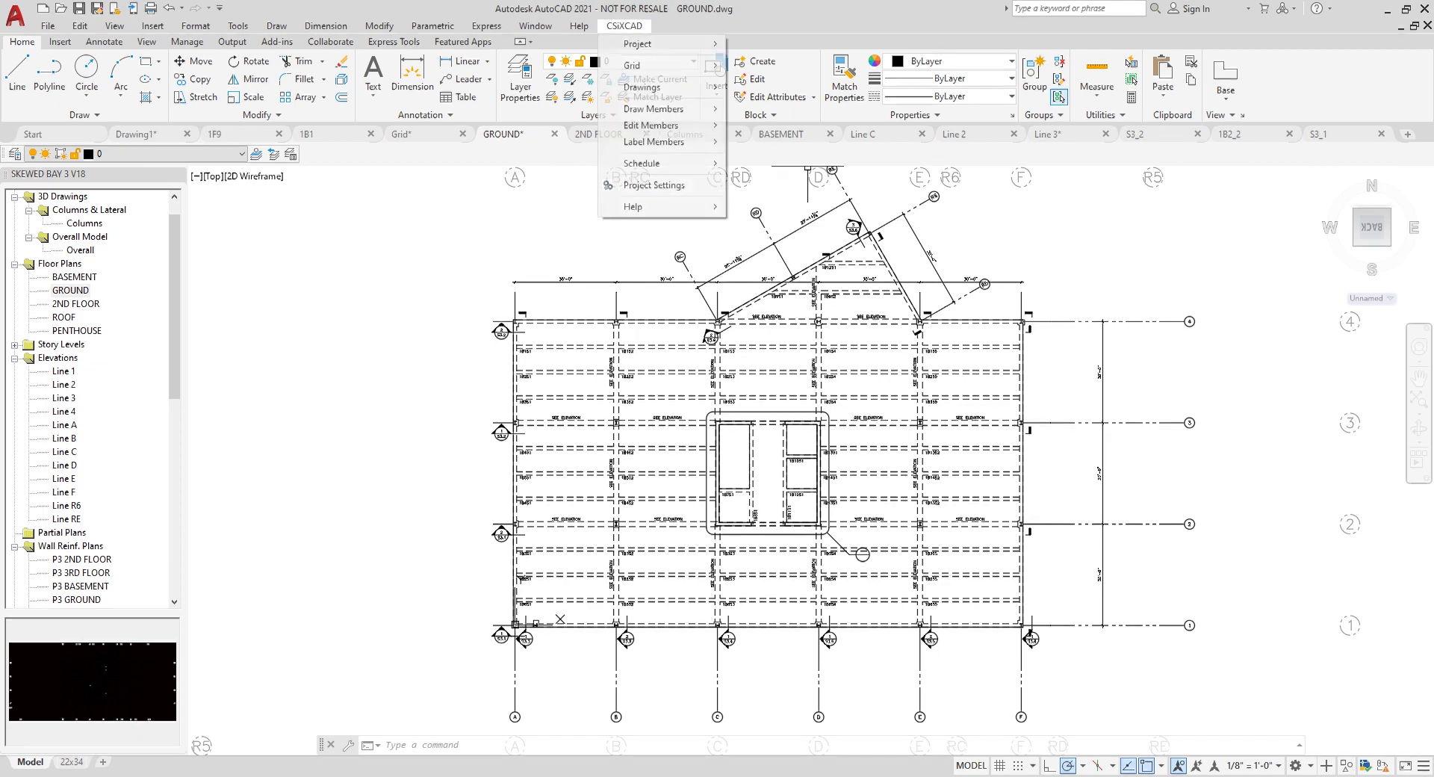
mouse_move(641, 65)
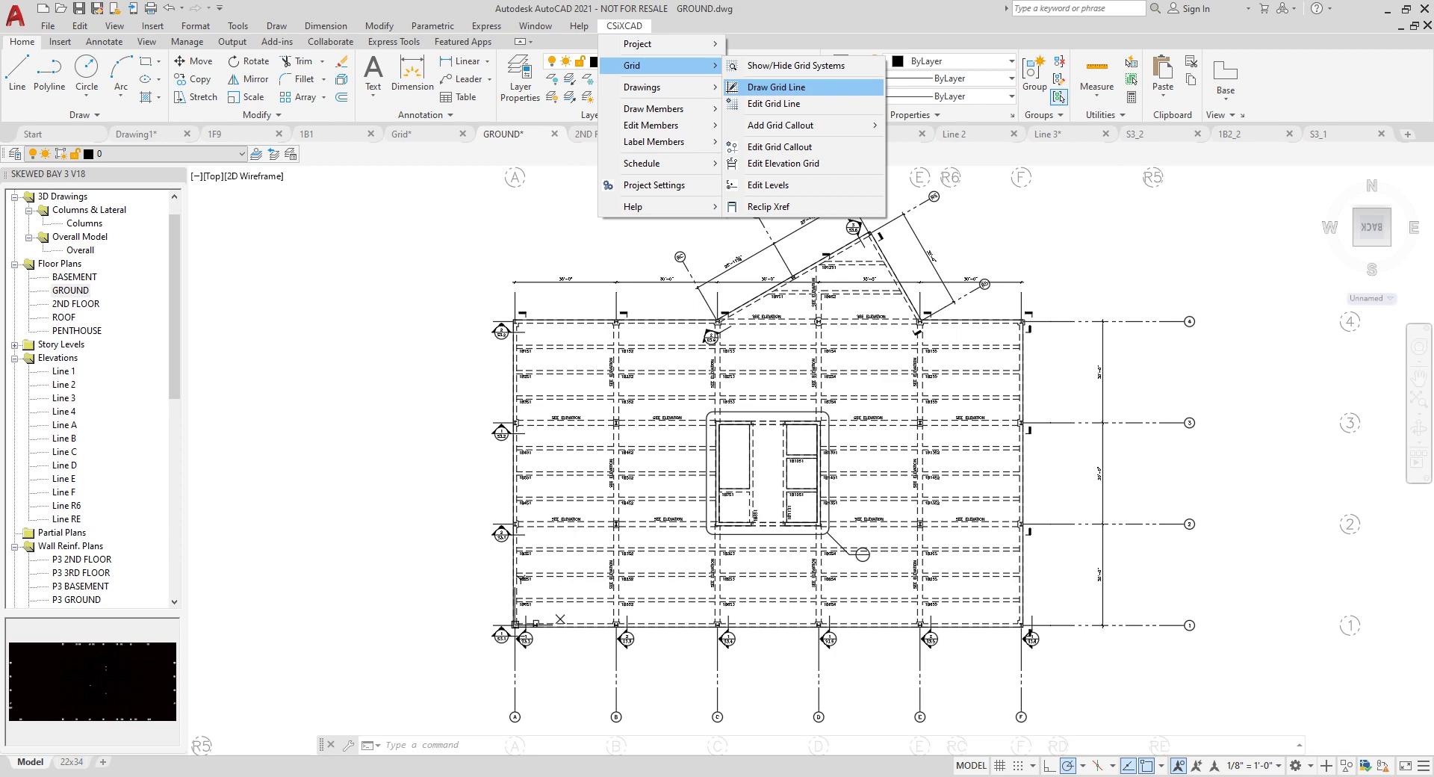
left_click(779, 147)
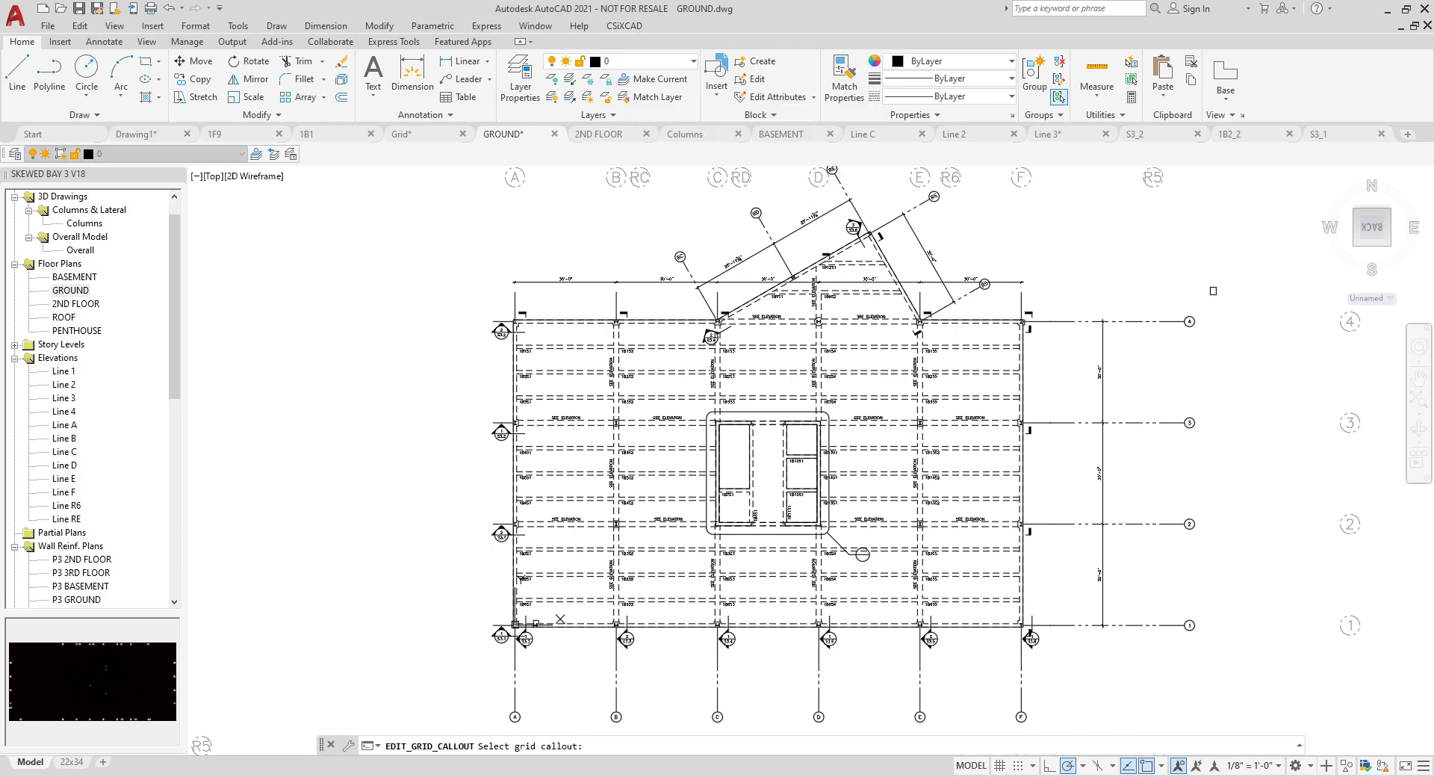
left_click(1194, 320)
left_click_drag(411, 180, 458, 170)
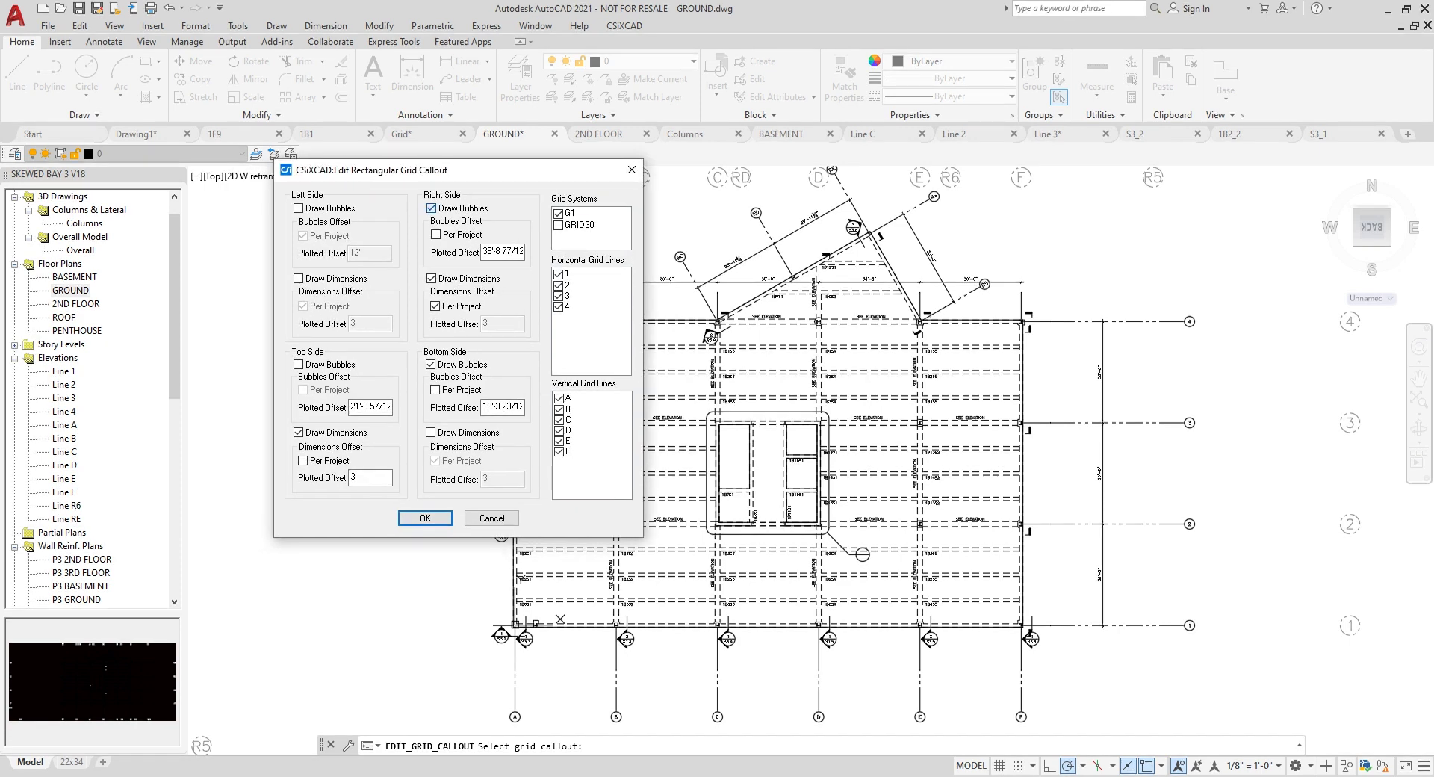
left_click(431, 208)
left_click(298, 209)
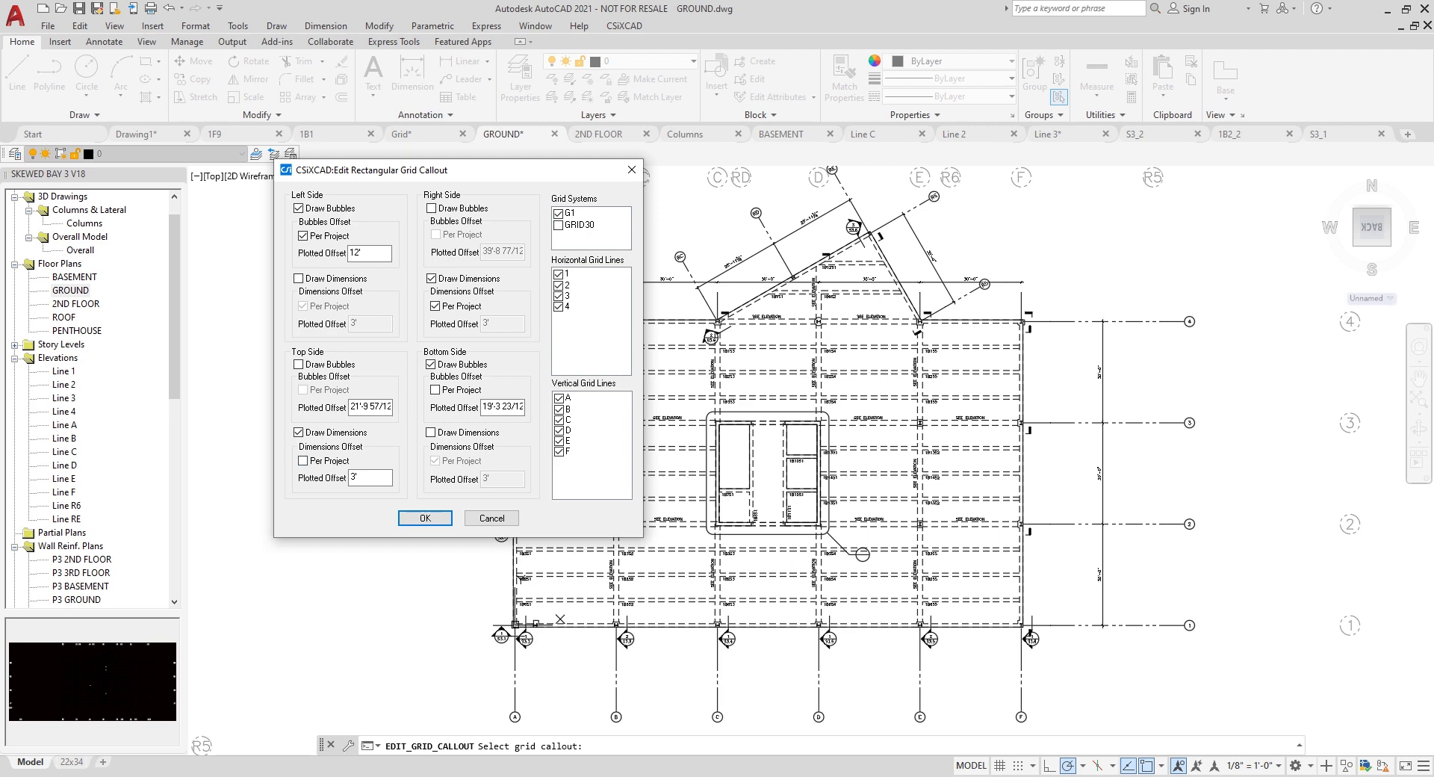
left_click(430, 363)
left_click(298, 363)
left_click_drag(373, 169, 232, 131)
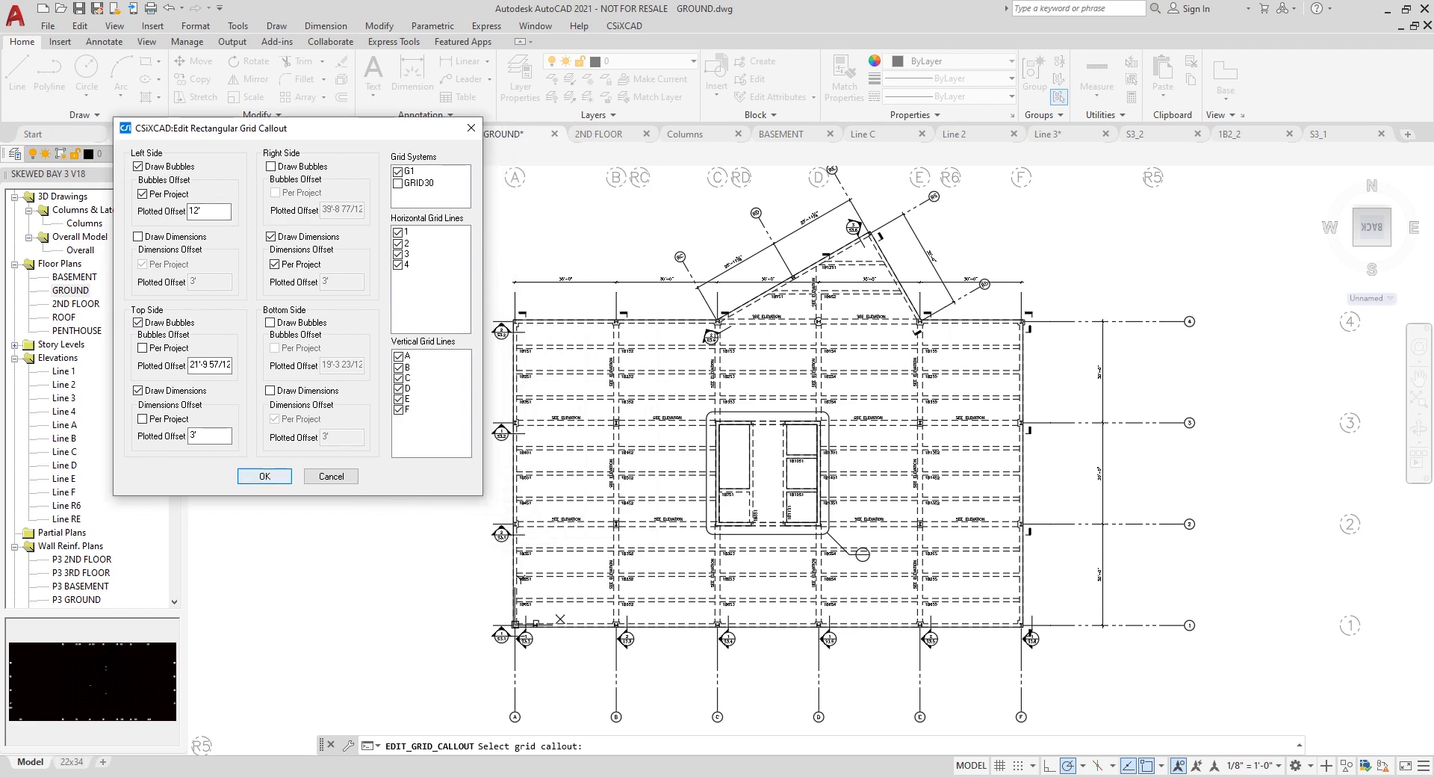
left_click(270, 473)
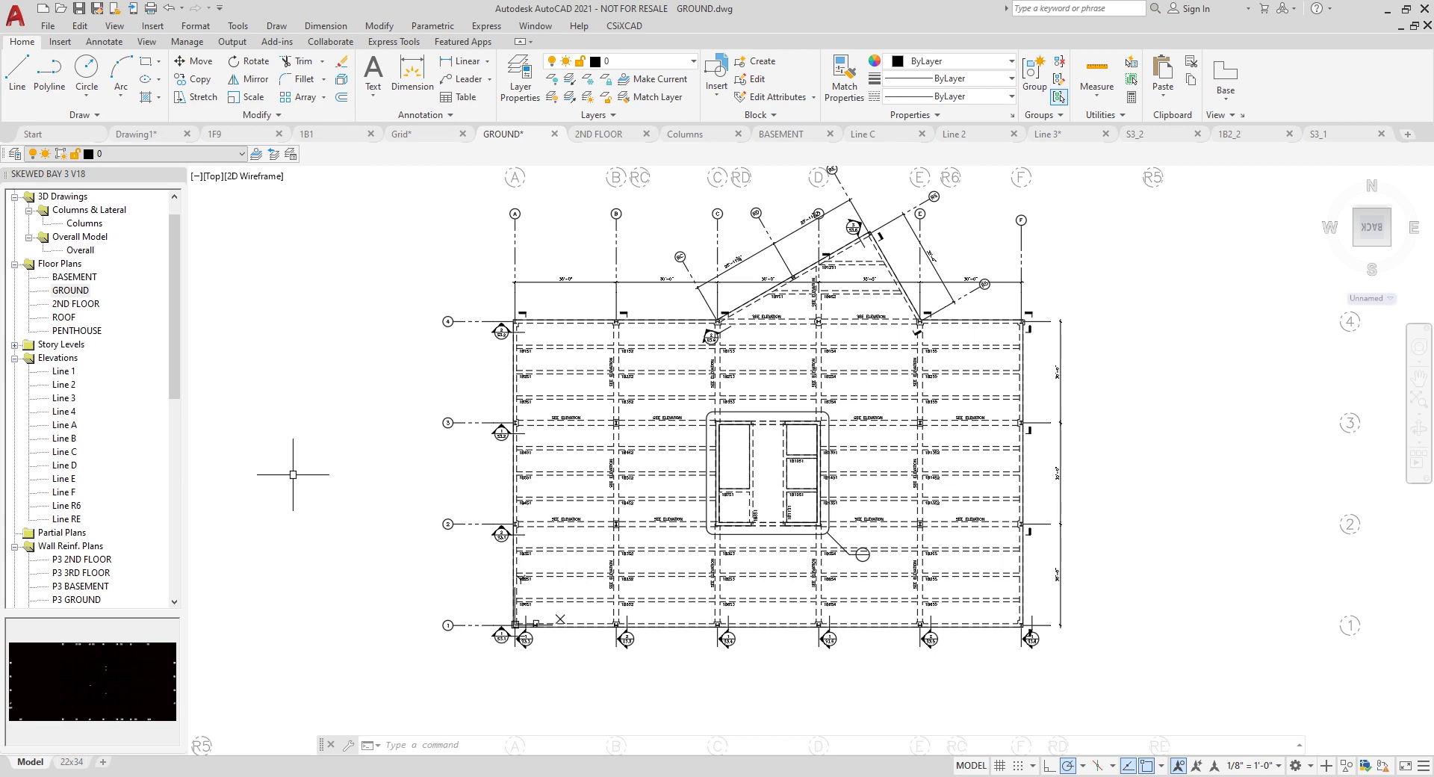
- Undo the callout edit and stretch the grid 4-3 and 3-2 30'-0" dimensions further right
key("ctrl+z")
scroll(1090, 373, "up", 4)
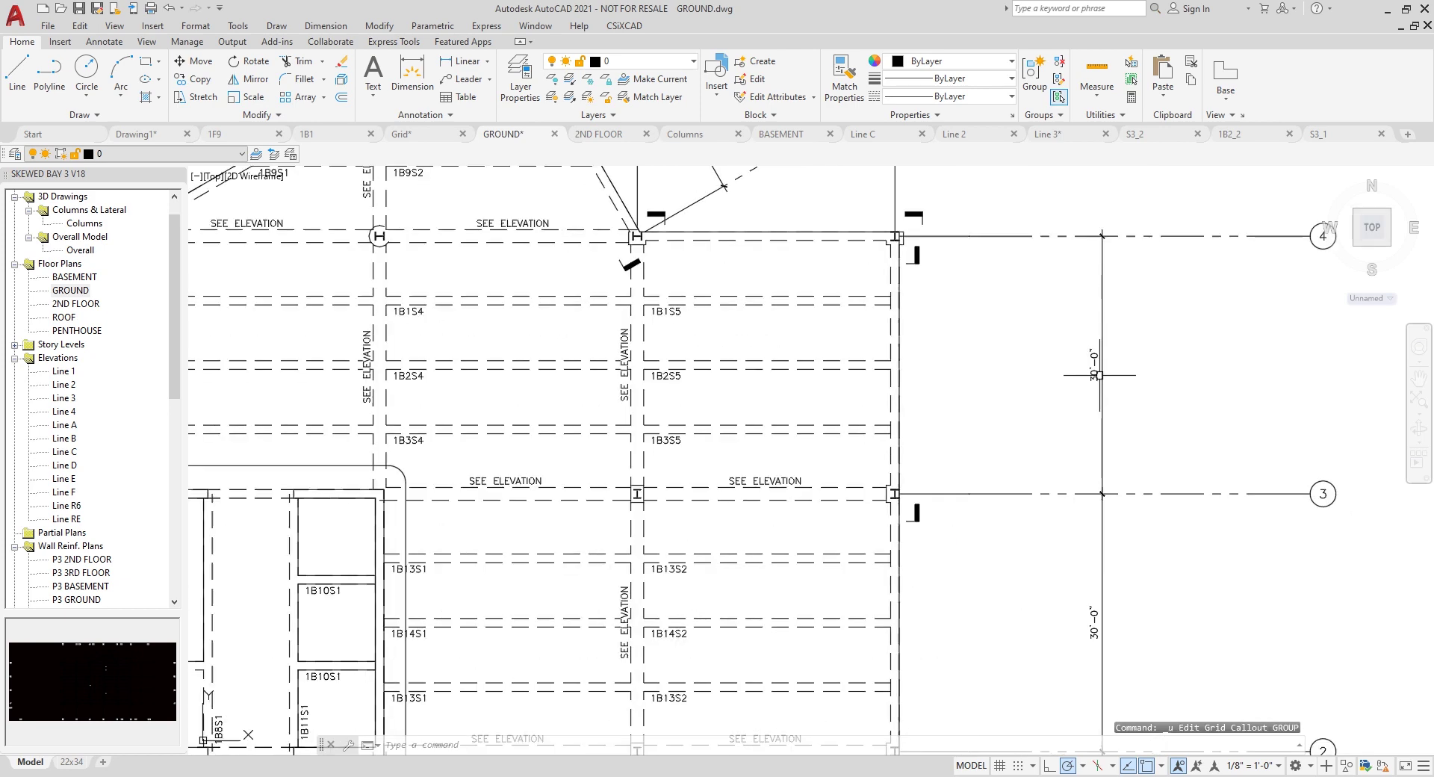
left_click(1102, 337)
left_click(1102, 532)
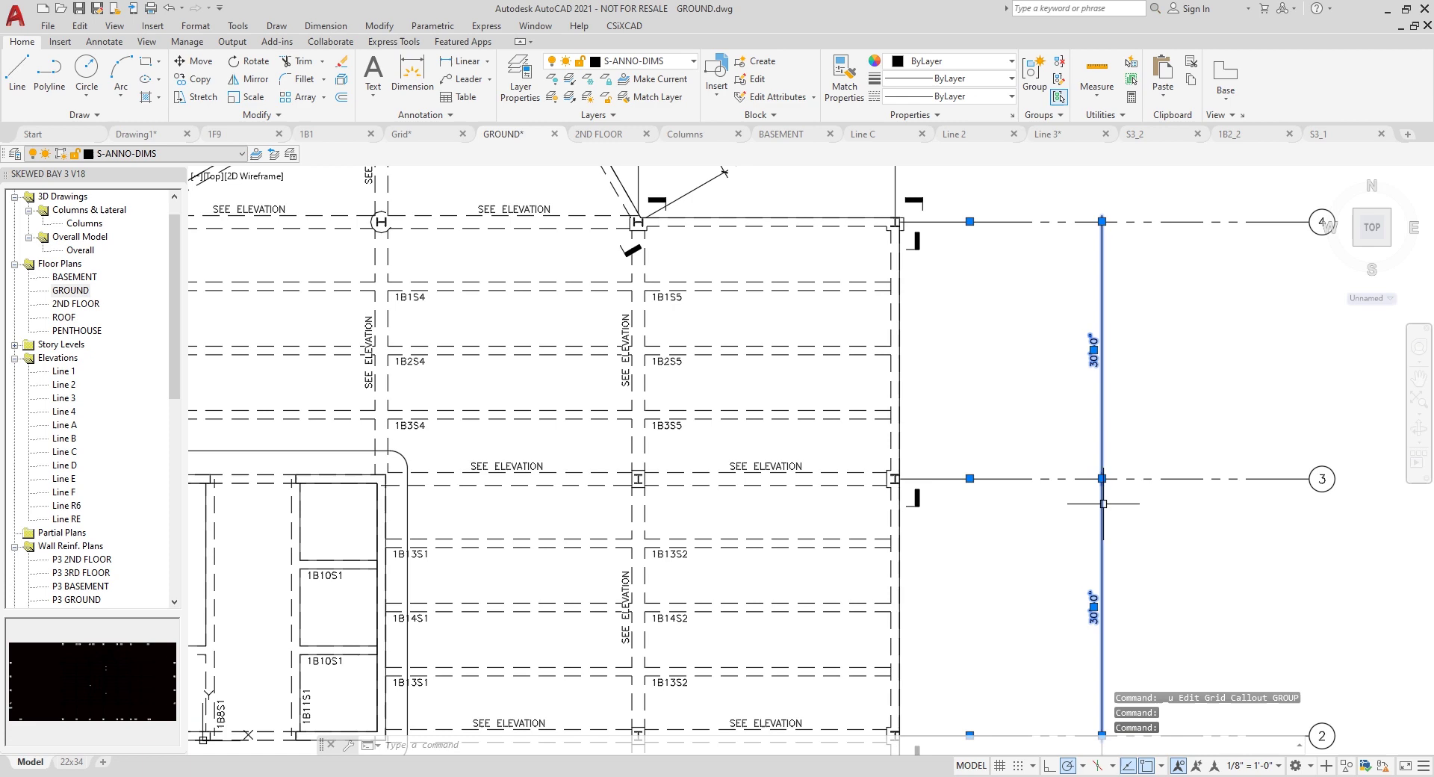
left_click(1102, 478)
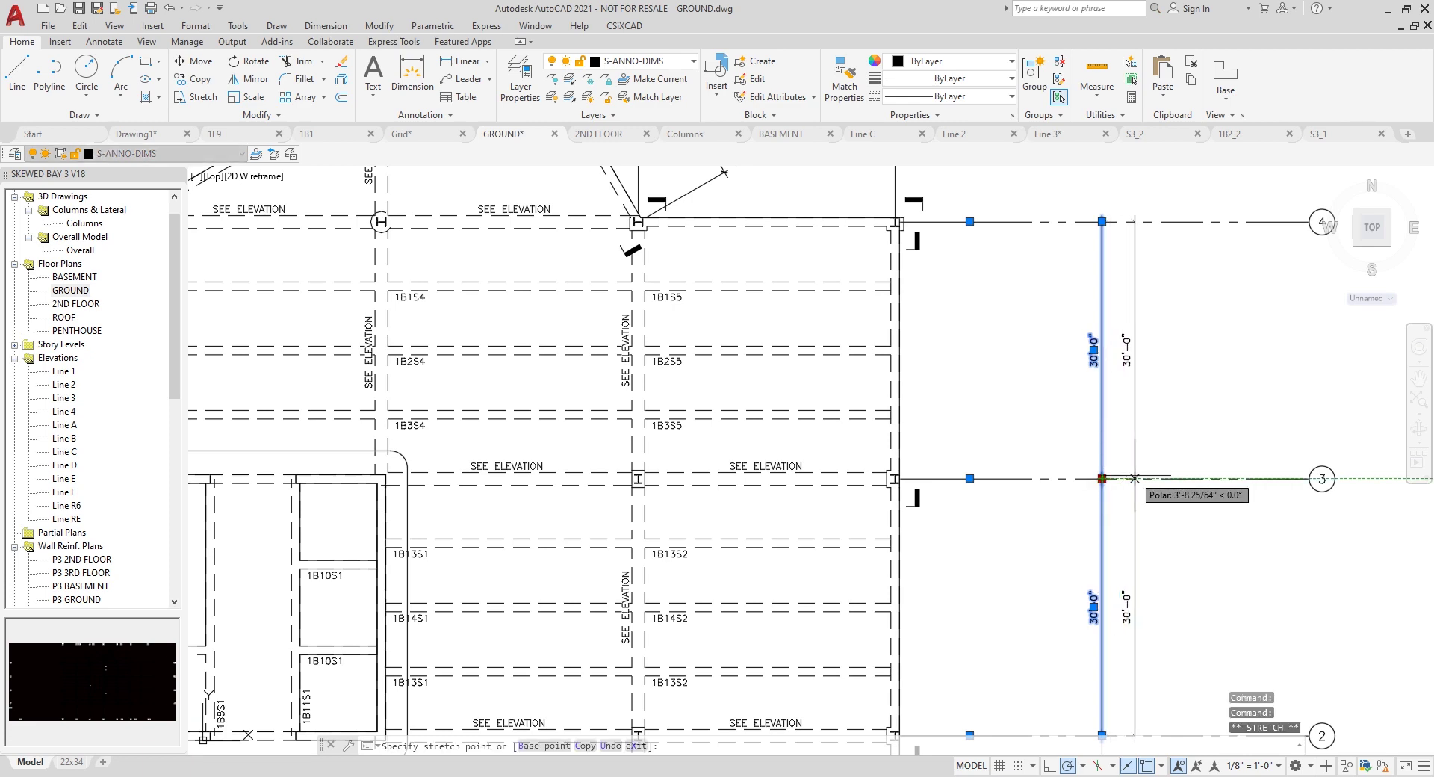
left_click(1193, 478)
- Stretch the grid 2-1 30'-0" dimension to line up with the other two
scroll(1283, 495, "down", 2)
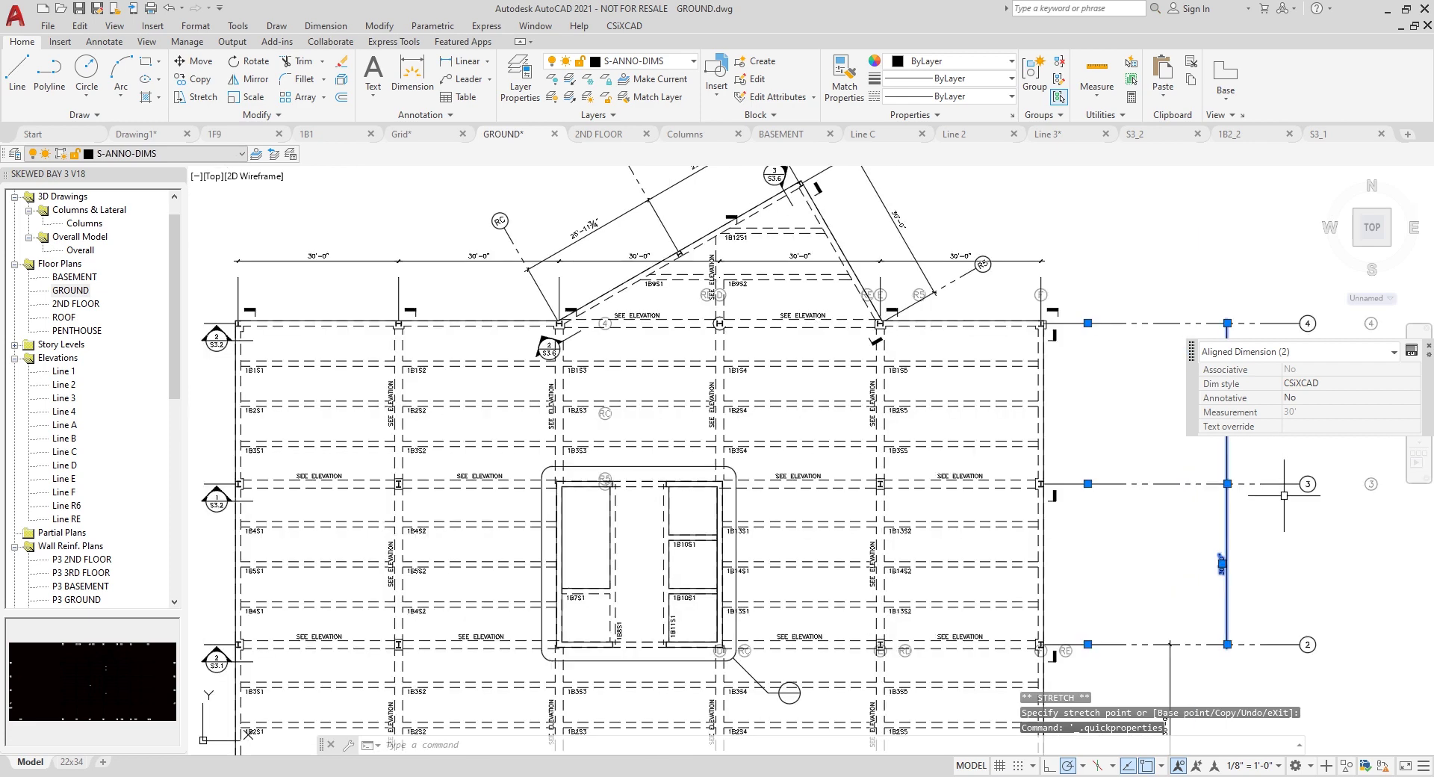
middle_click_drag(1274, 526, 1107, 328)
left_click(1002, 499)
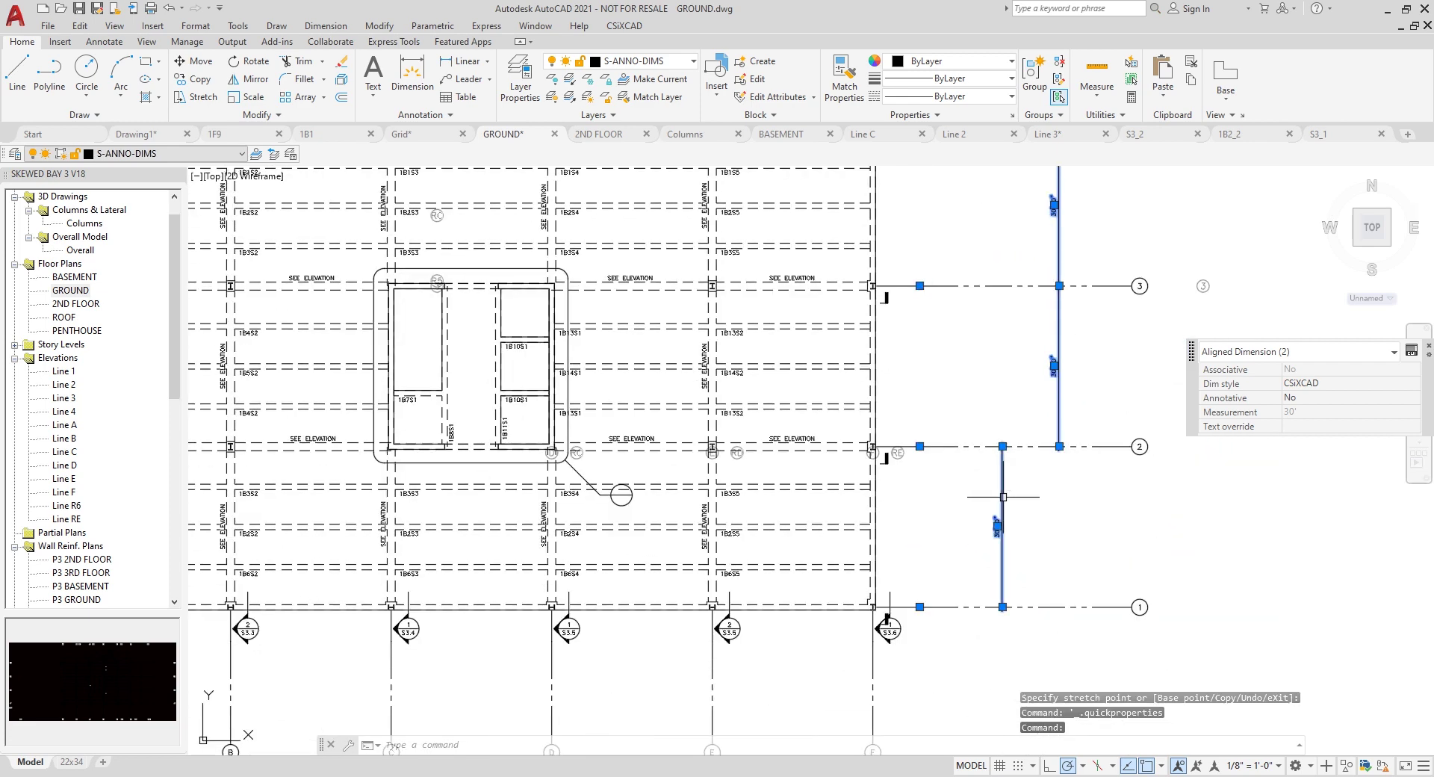
left_click(1002, 446)
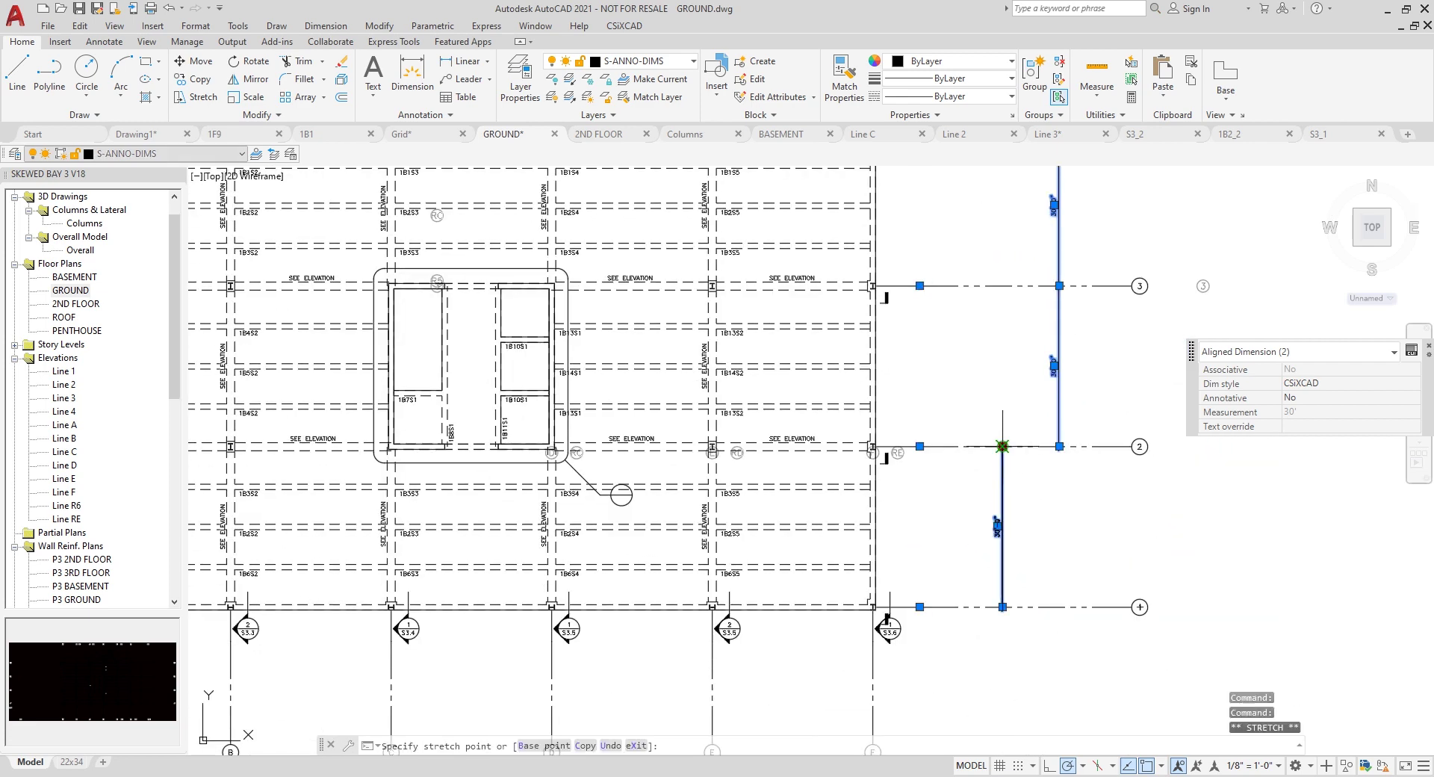
left_click(1053, 446)
scroll(797, 392, "down", 2)
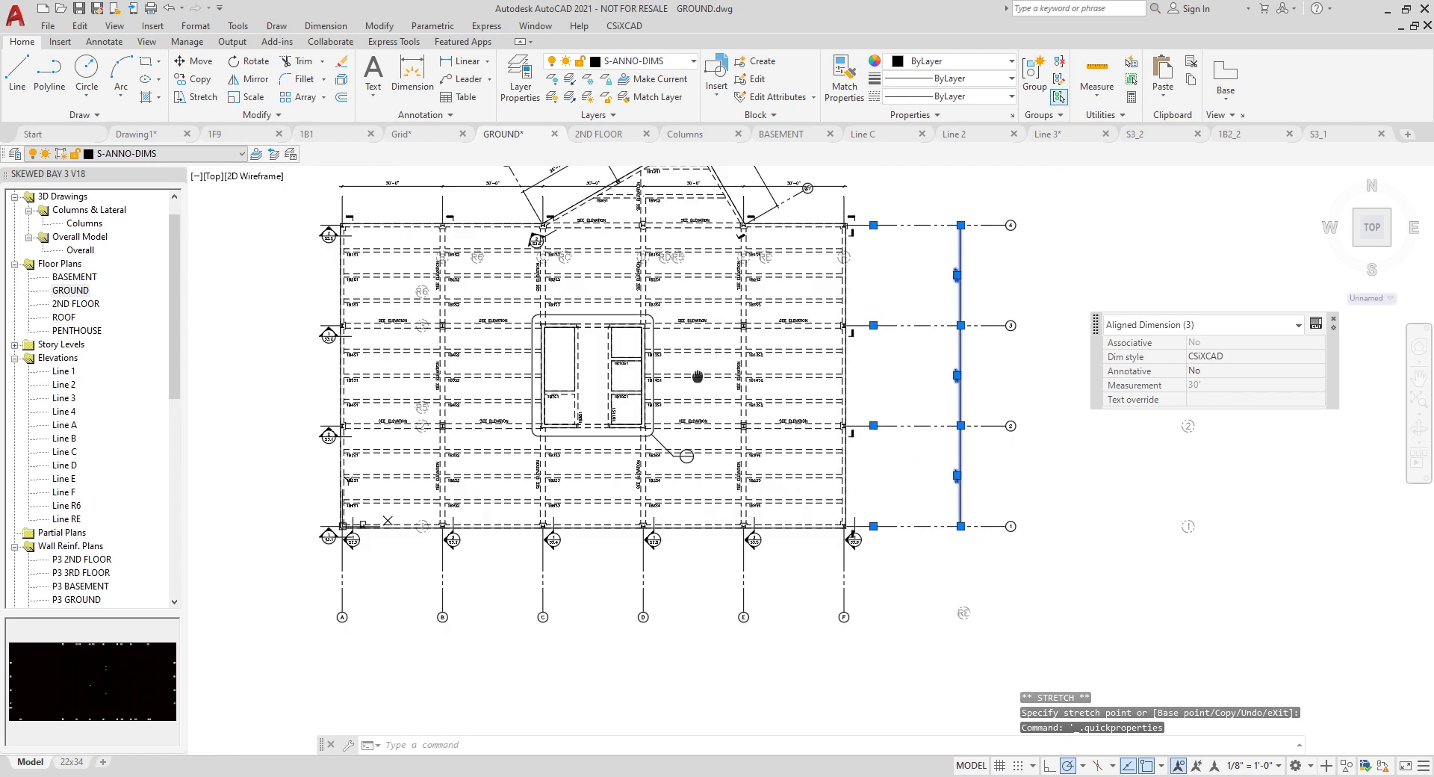
middle_click_drag(697, 376, 865, 476)
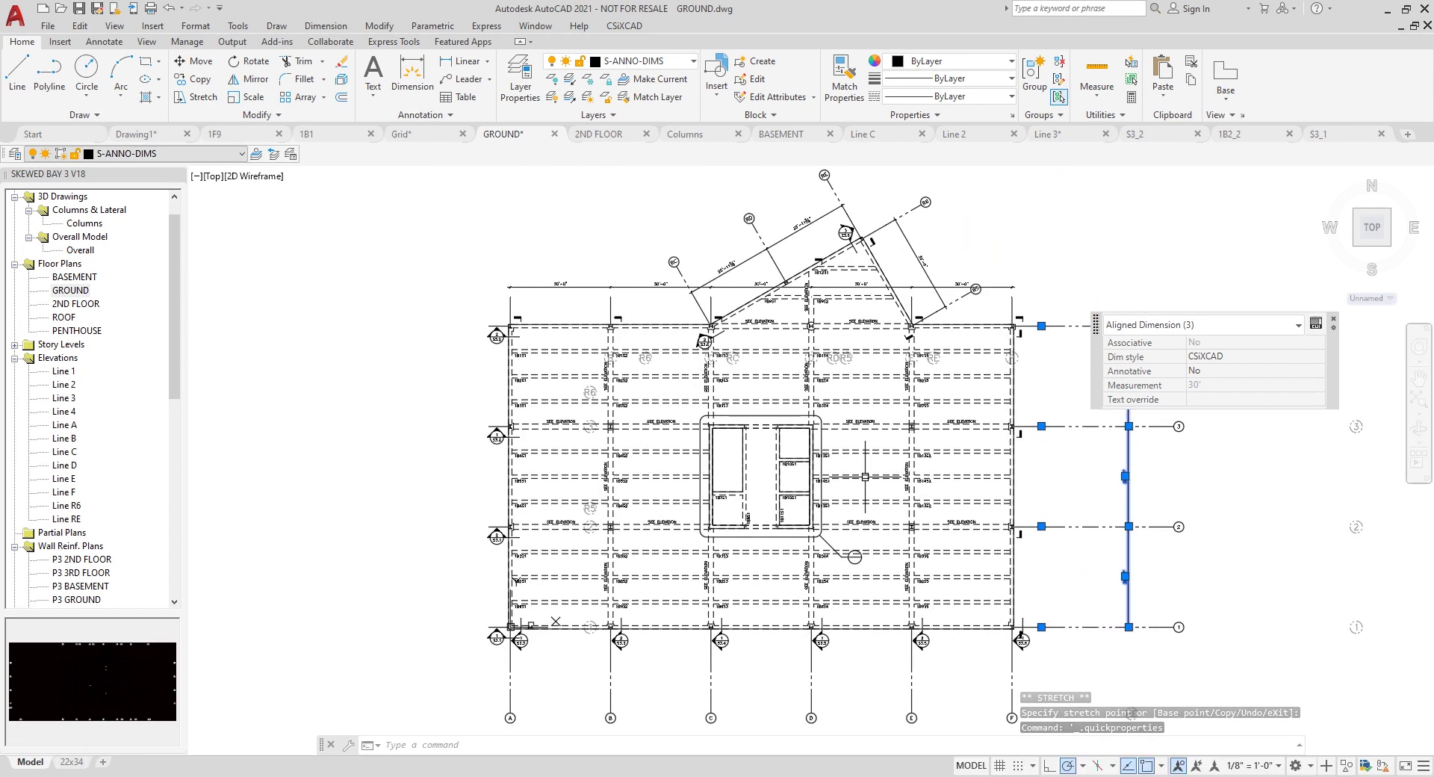
scroll(836, 418, "up", 7)
middle_click_drag(1216, 451, 696, 291)
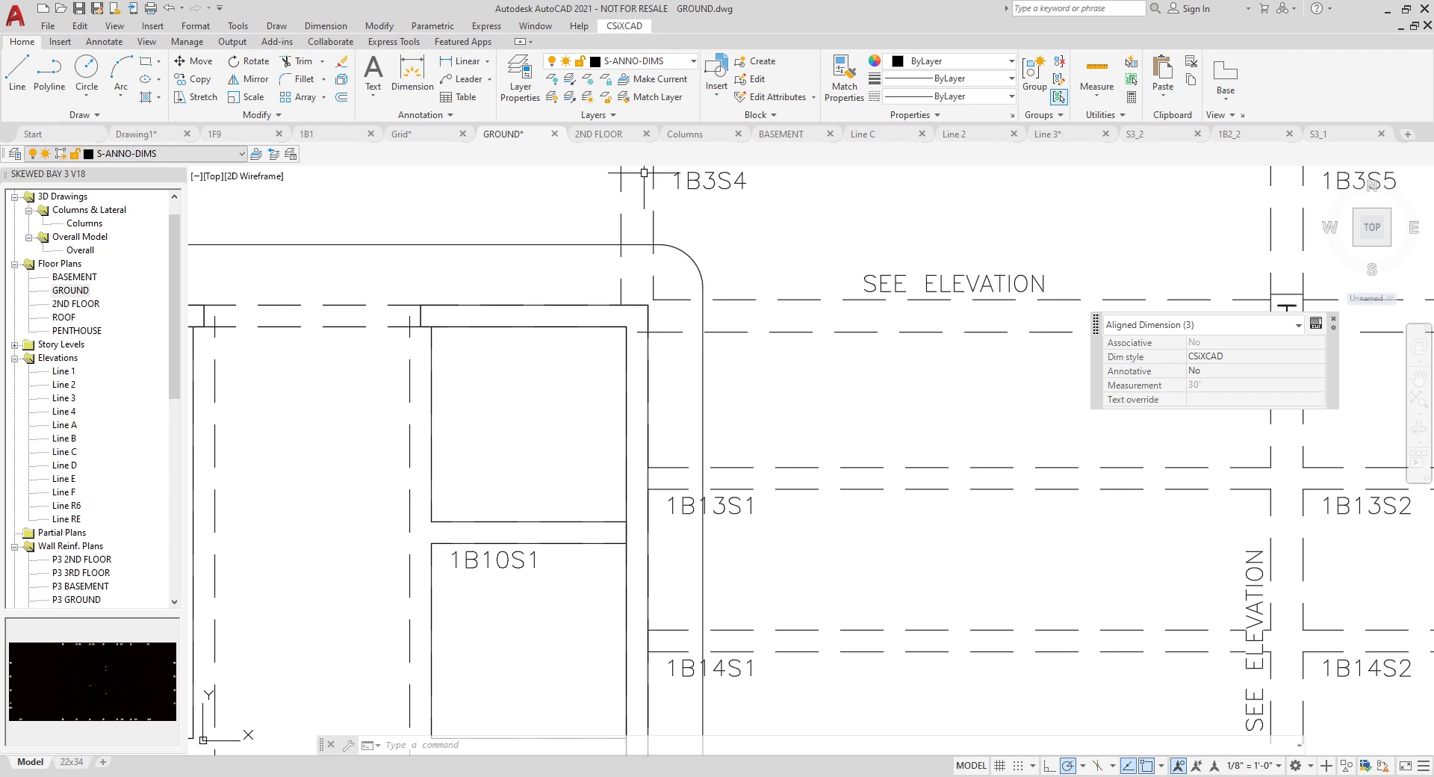
- Fillet the beam edge and wall line at the opening's rounded corner into a sharp corner
left_click(623, 26)
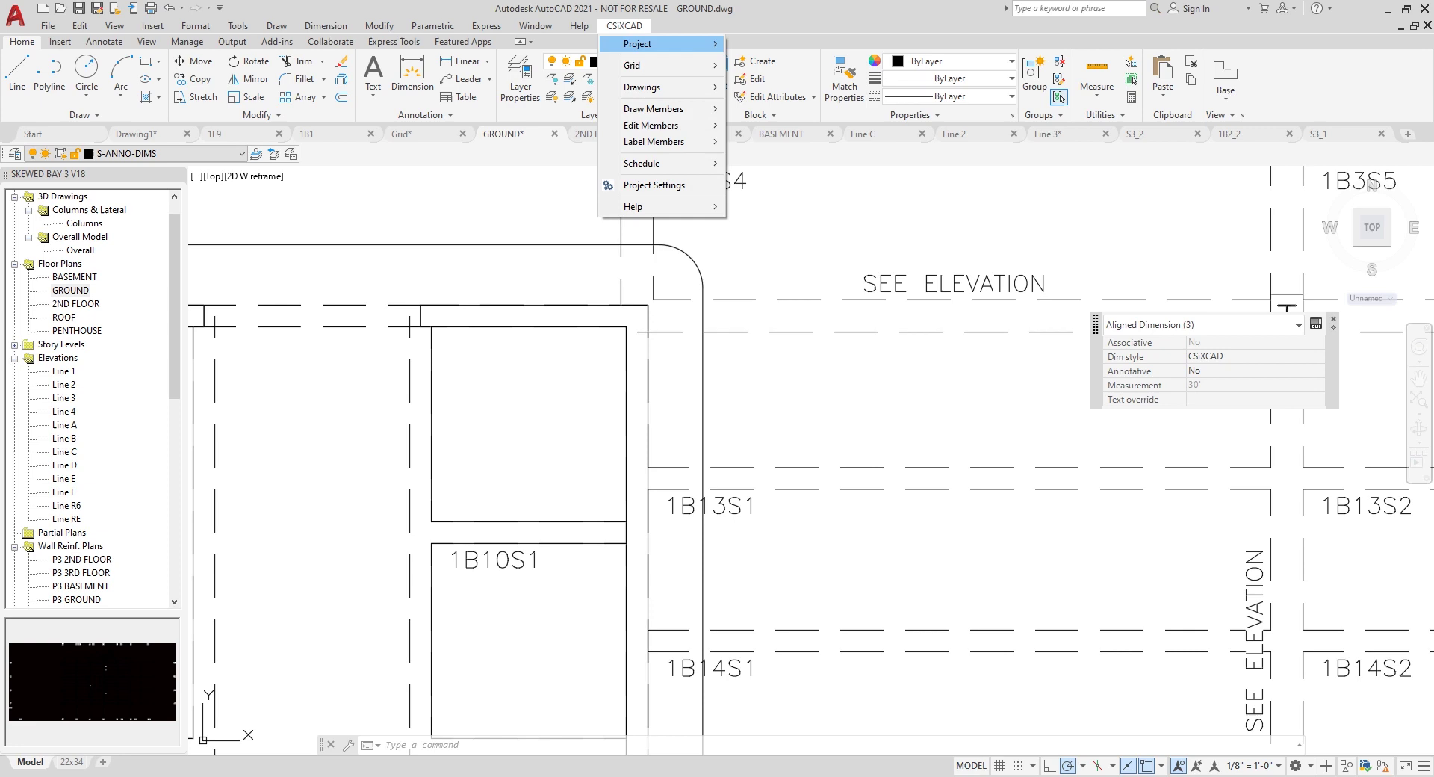
mouse_move(651, 125)
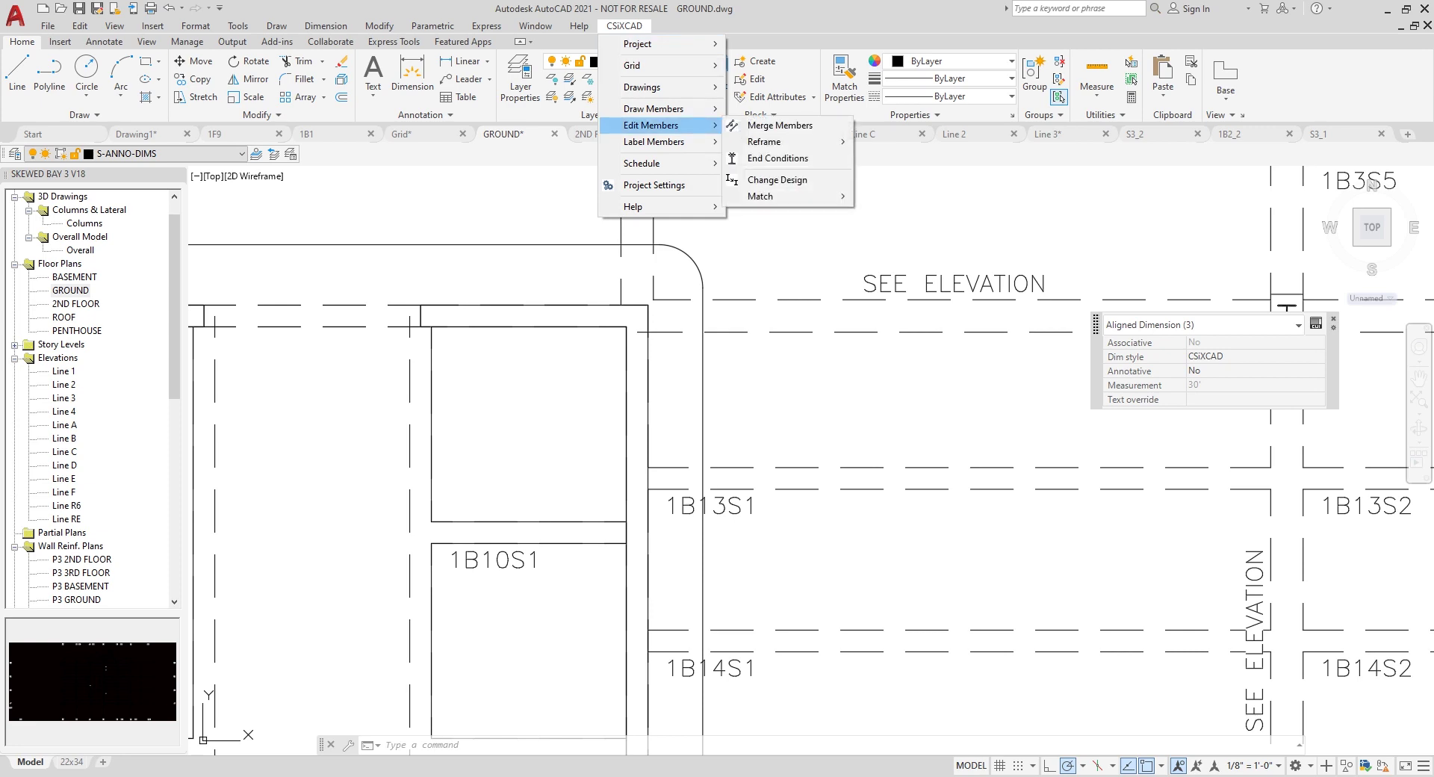
mouse_move(763, 141)
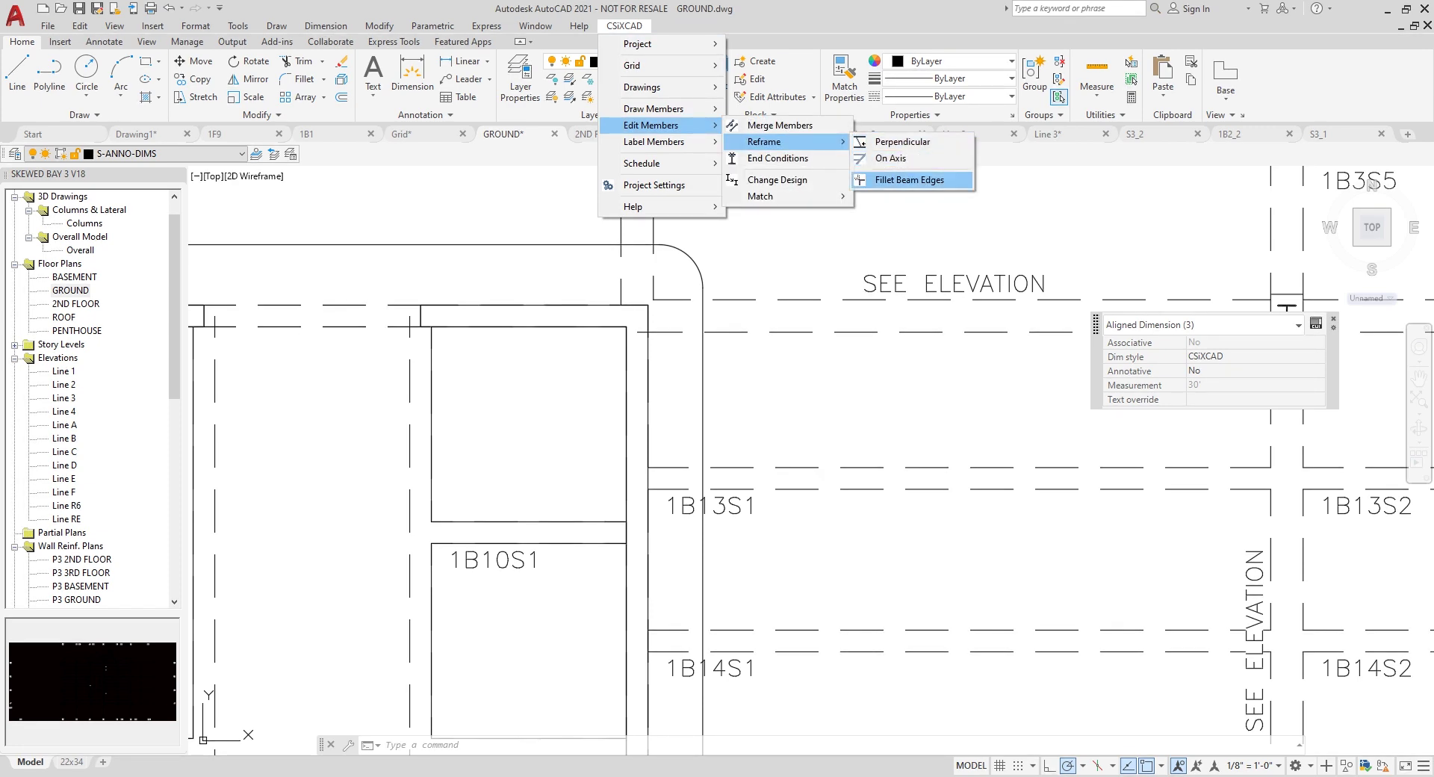
left_click(909, 179)
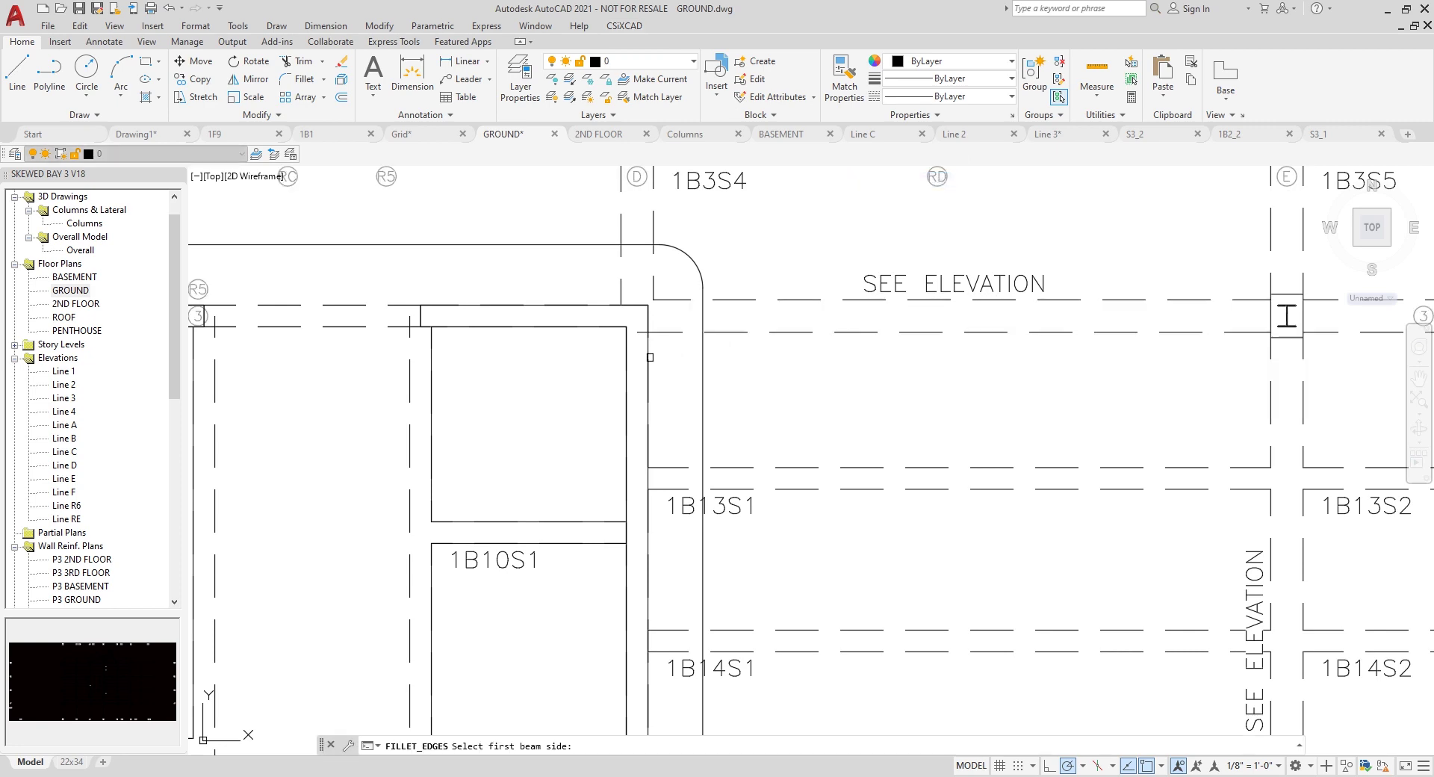
middle_click_drag(784, 523, 842, 142)
middle_click_drag(837, 472, 812, 219)
scroll(690, 367, "up", 4)
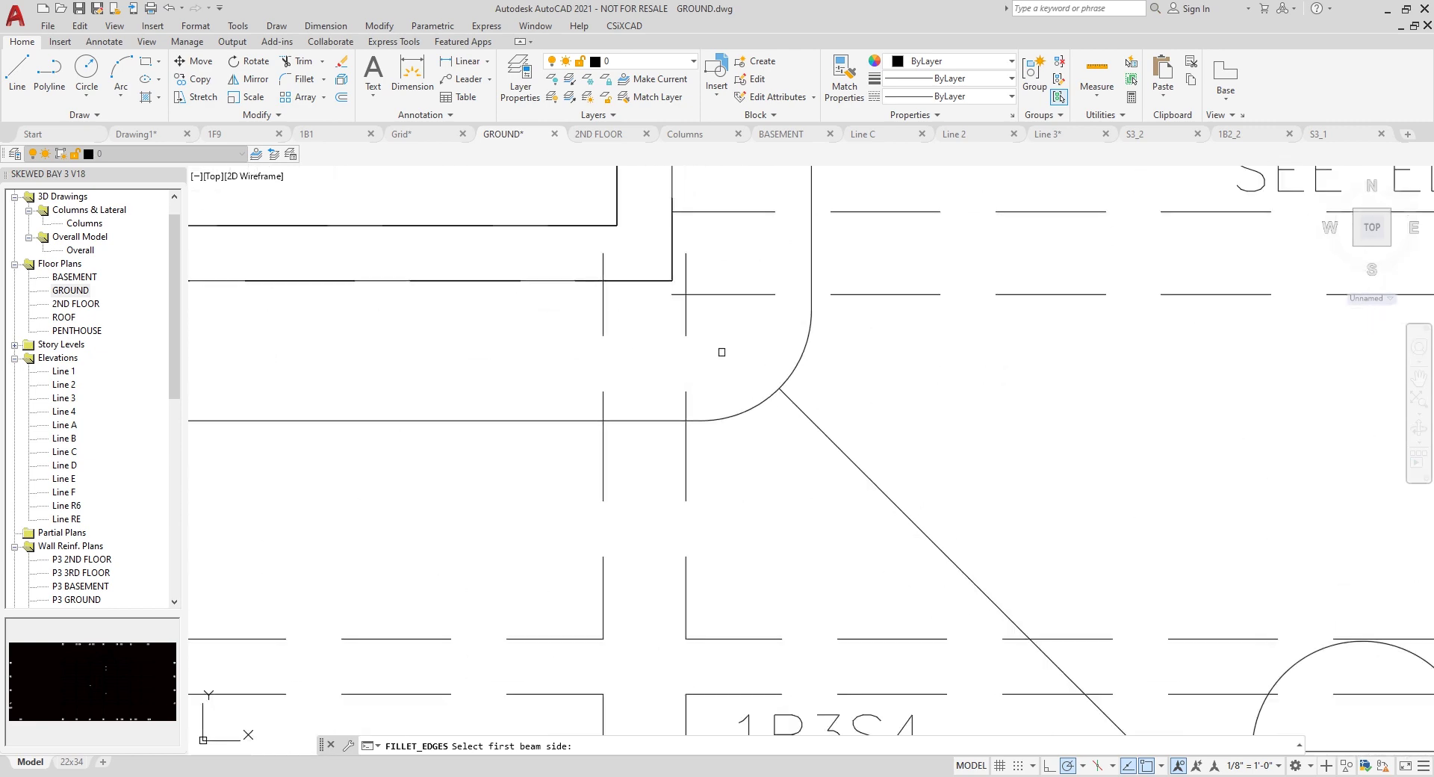
left_click(724, 294)
left_click(686, 329)
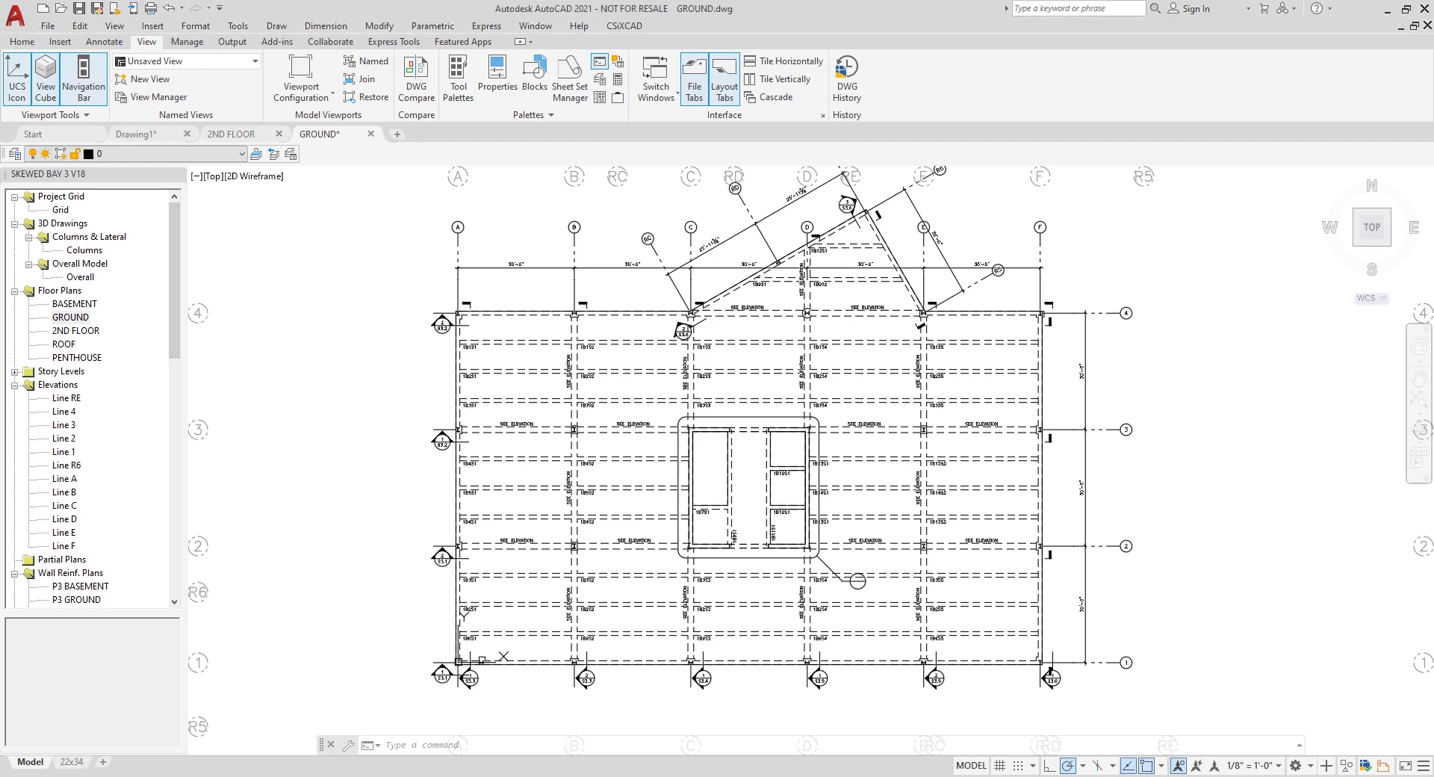
- Open 2ND FLOOR.dwg and zoom to beam labels like W16x26(10) and W16x31(12)
left_click(76, 330)
double_click(76, 330)
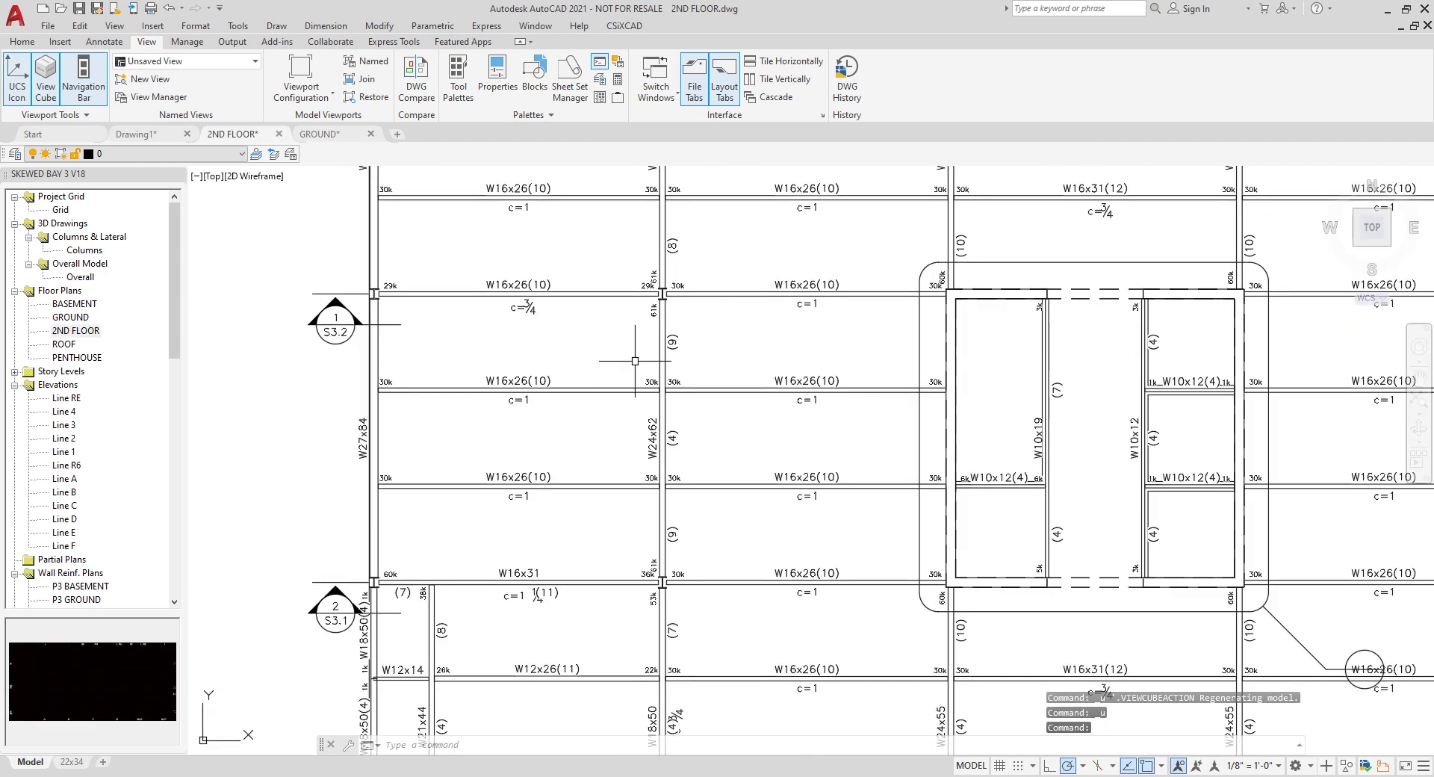
mouse_move(765, 331)
middle_mouse_down()
mouse_move(621, 409)
mouse_move(563, 418)
middle_mouse_up()
scroll(612, 333, "up", 2)
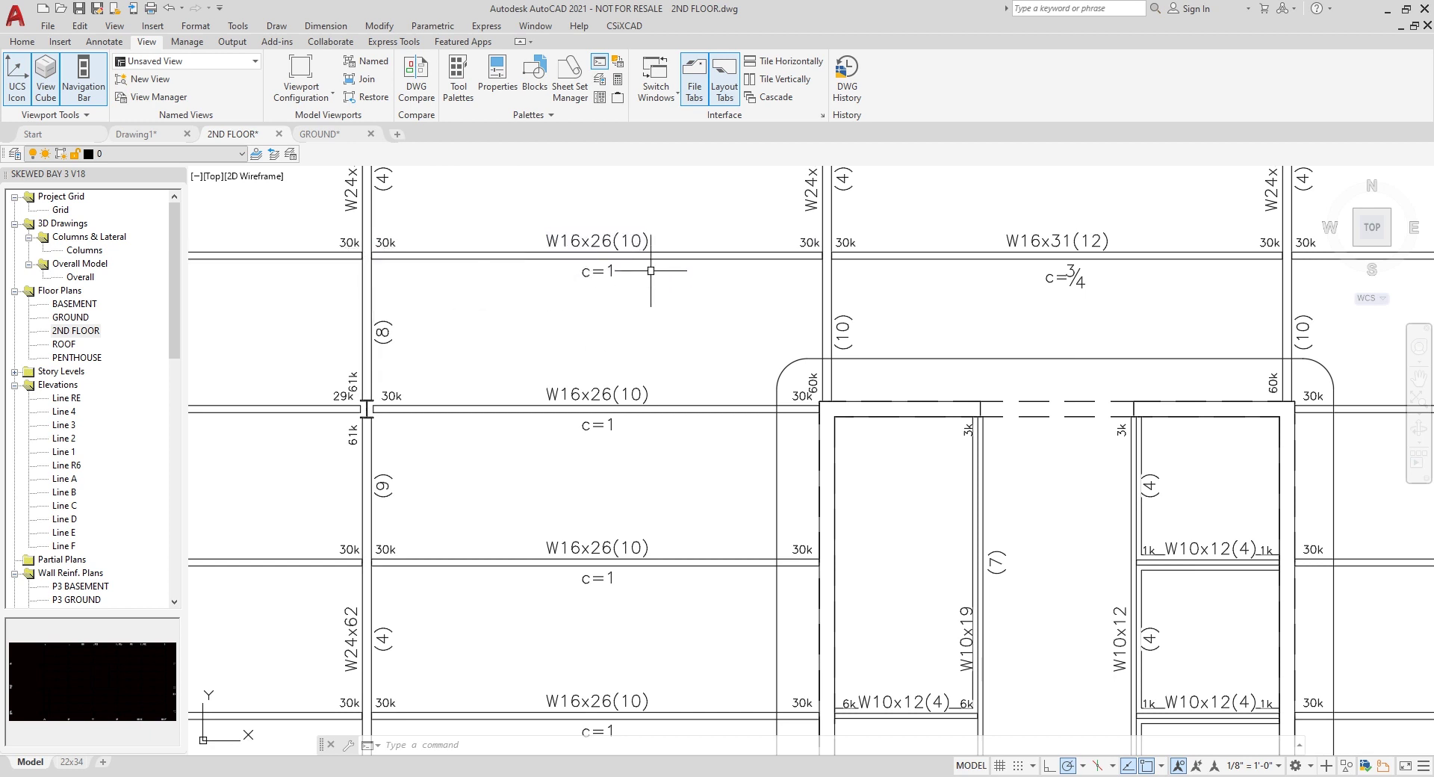
- Select the W16x26(10) beam label for editing in Edit Beam Labels
middle_click_drag(640, 278, 512, 322)
left_click(624, 25)
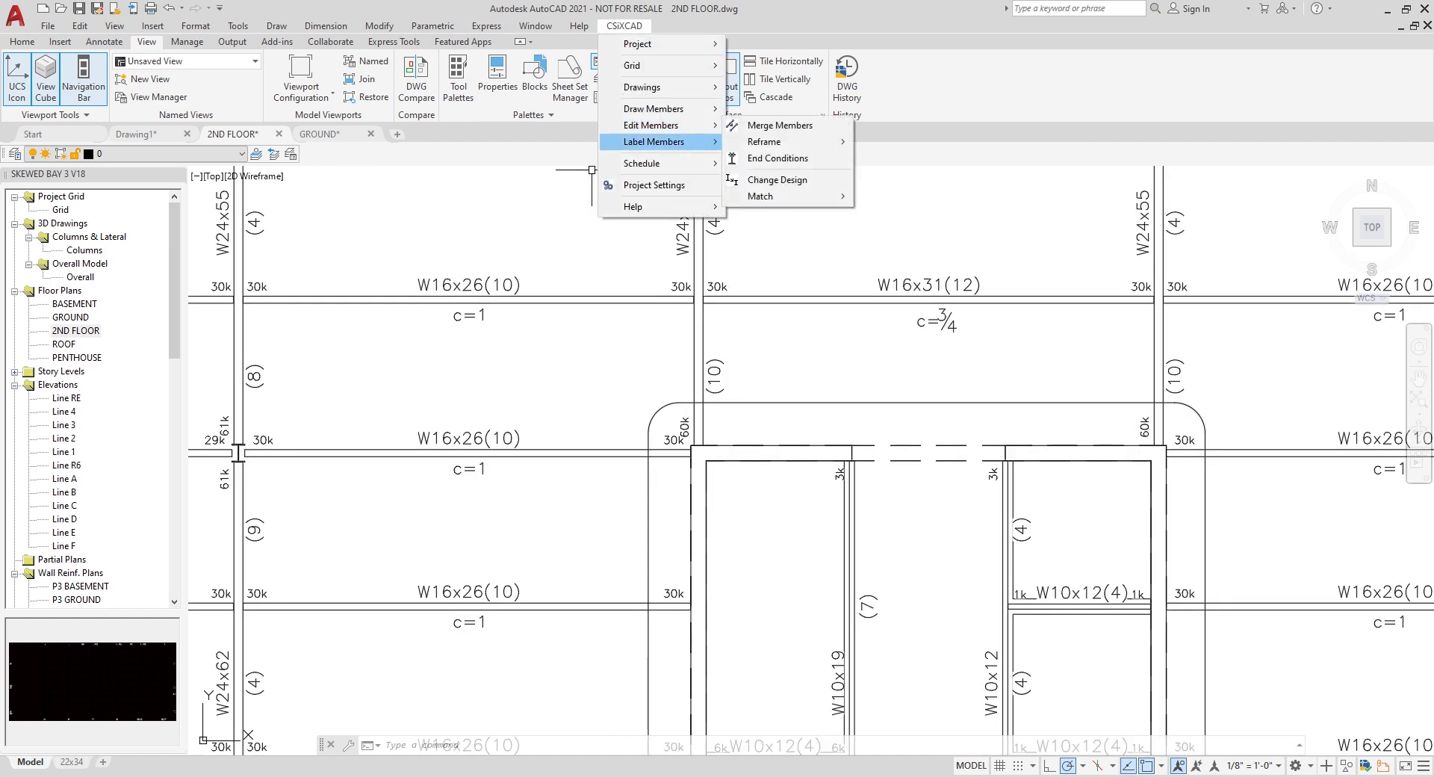
mouse_move(654, 141)
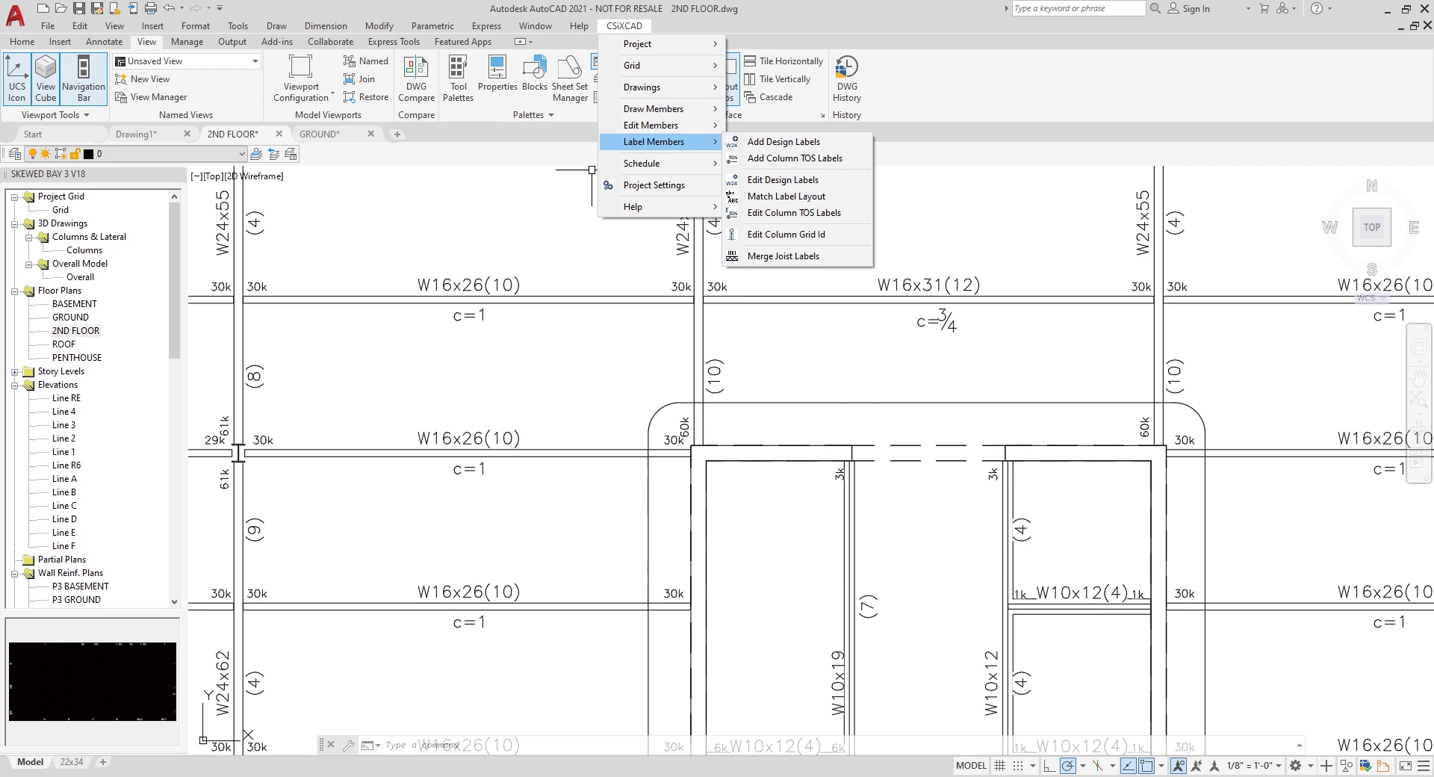
left_click(783, 180)
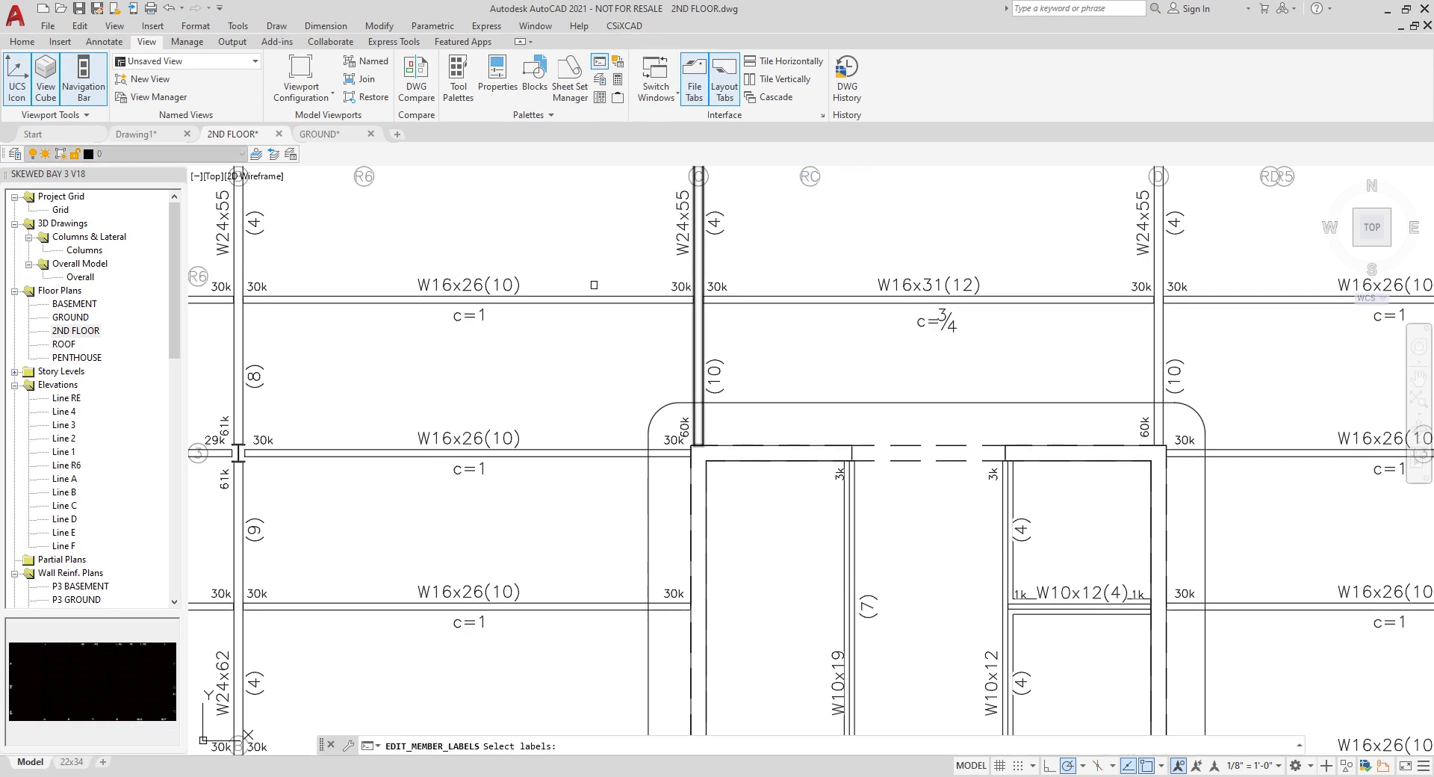
left_click(458, 288)
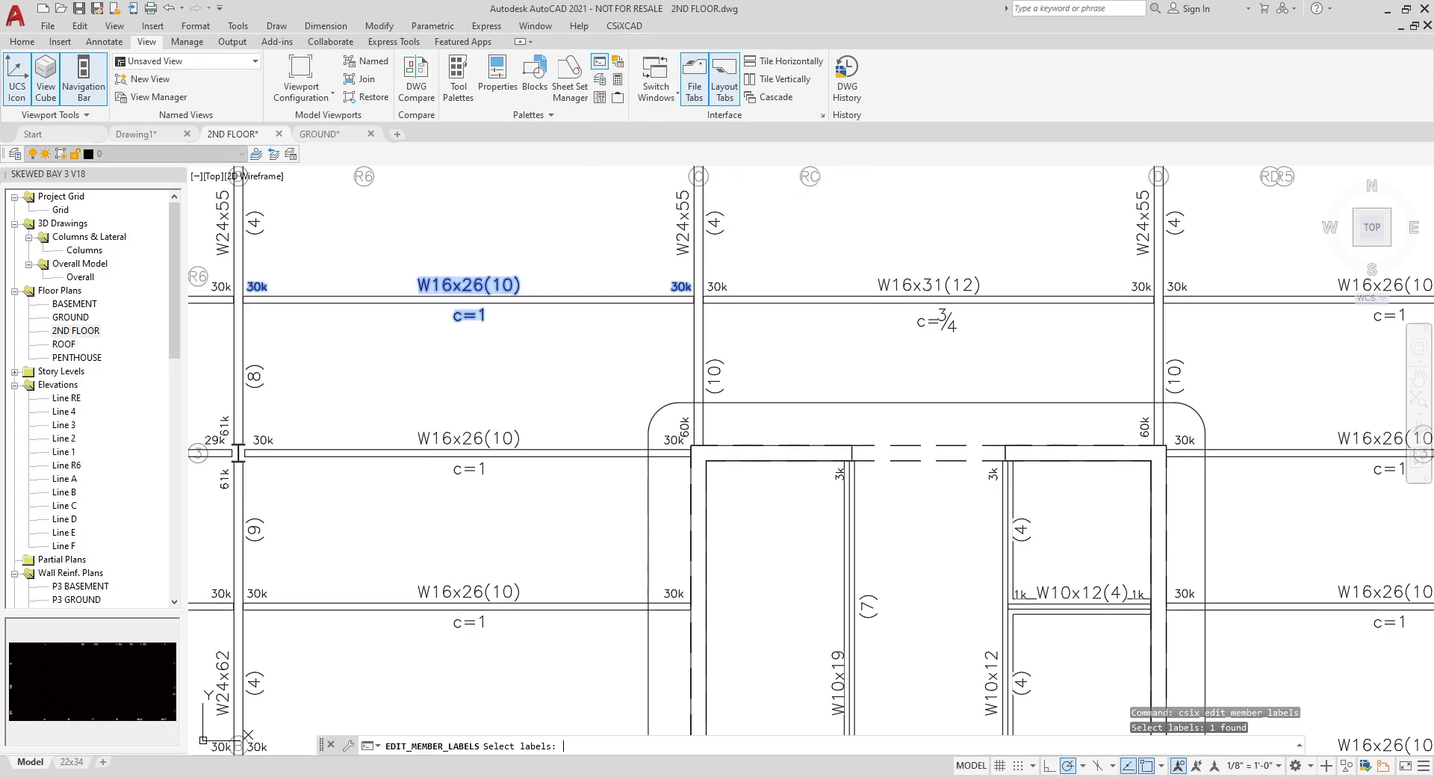
key("Return")
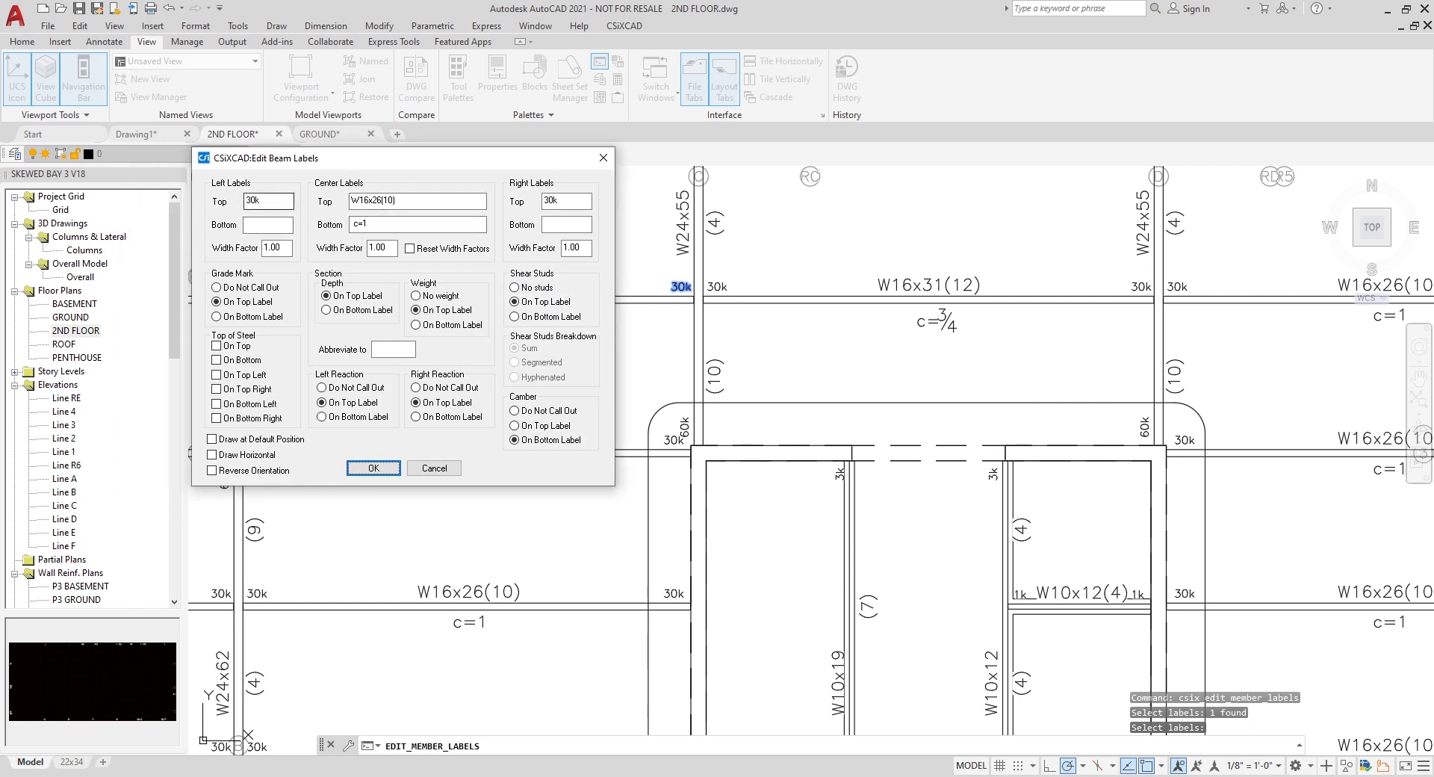
- Put Weight on the bottom label, keeping shear studs on top and camber on bottom
left_click(250, 316)
left_click(248, 302)
left_click(250, 317)
left_click(247, 301)
left_click(359, 309)
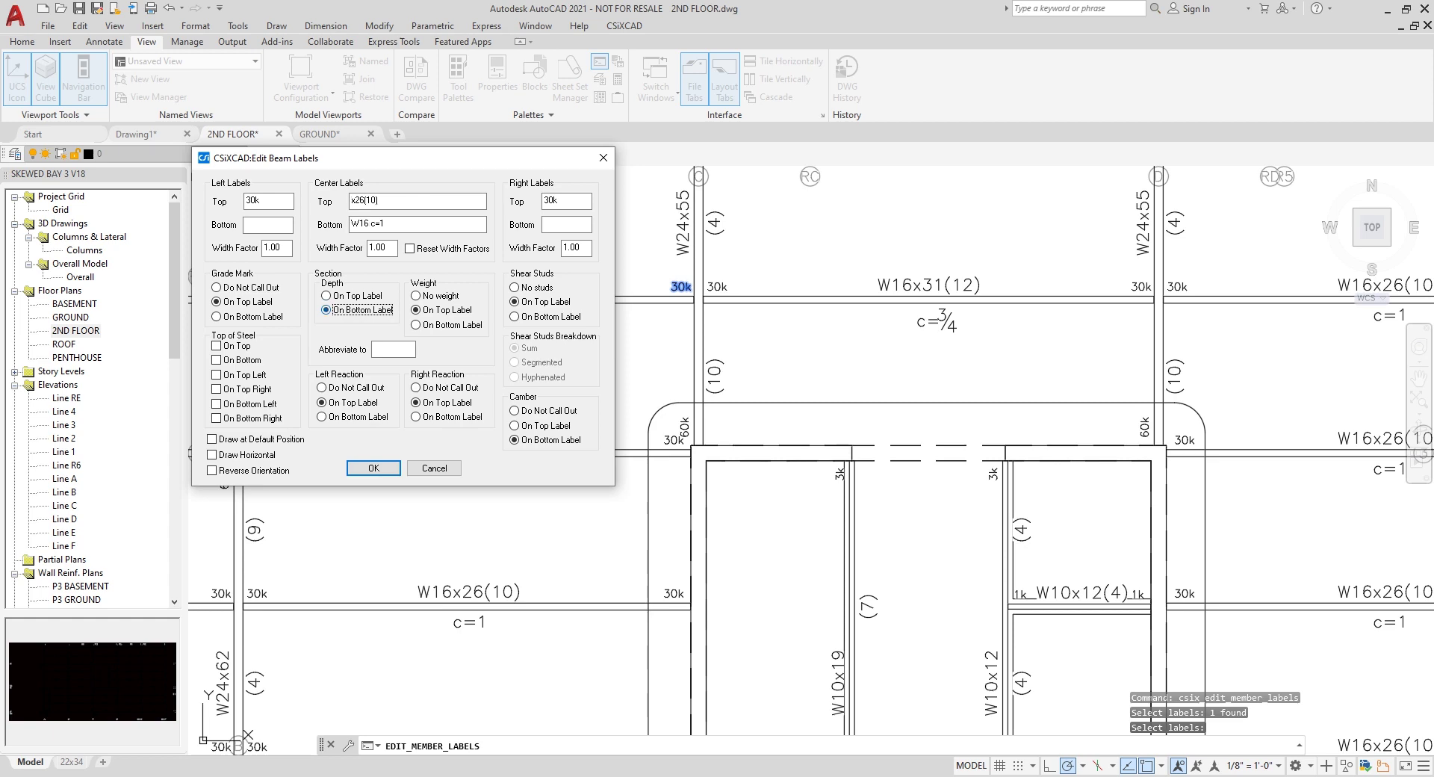
left_click(357, 296)
left_click(439, 295)
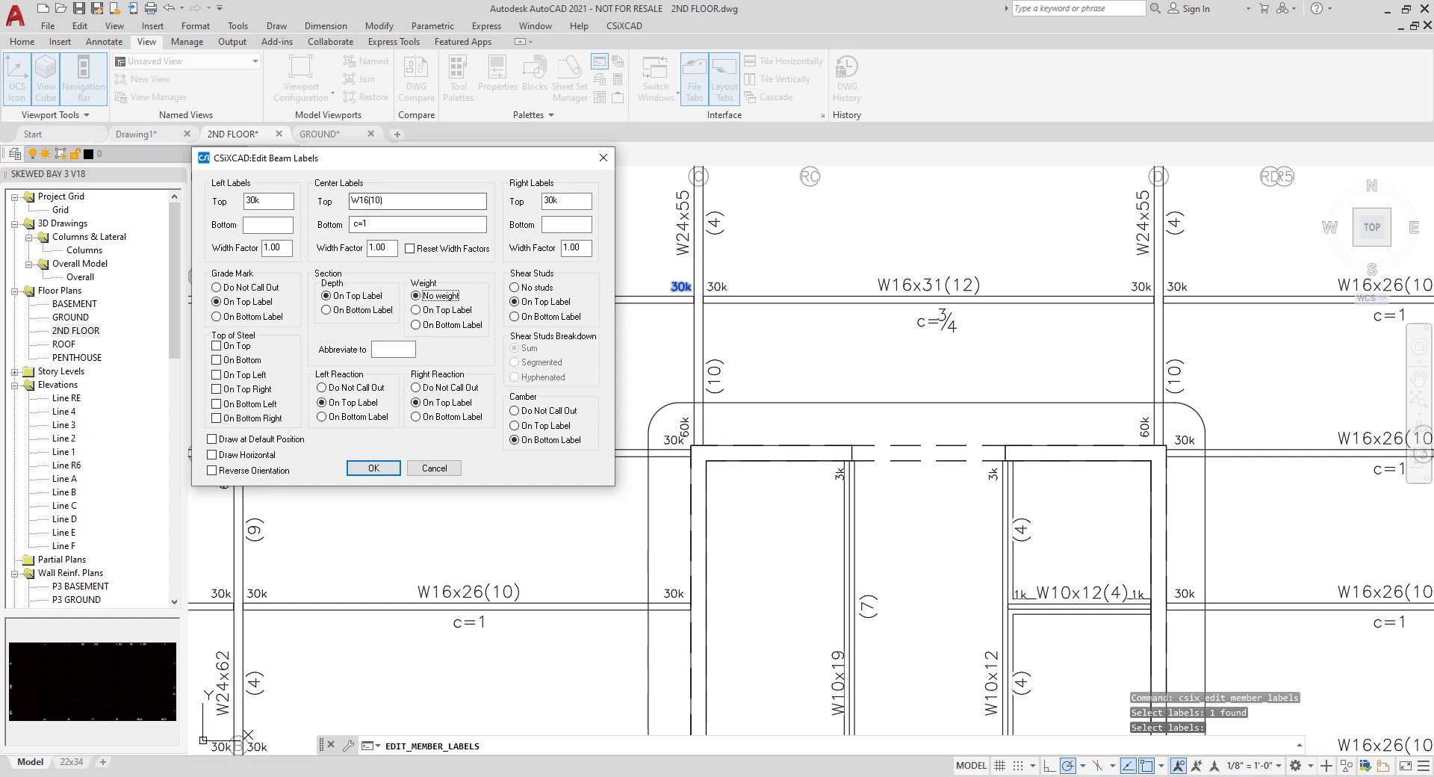
left_click(439, 310)
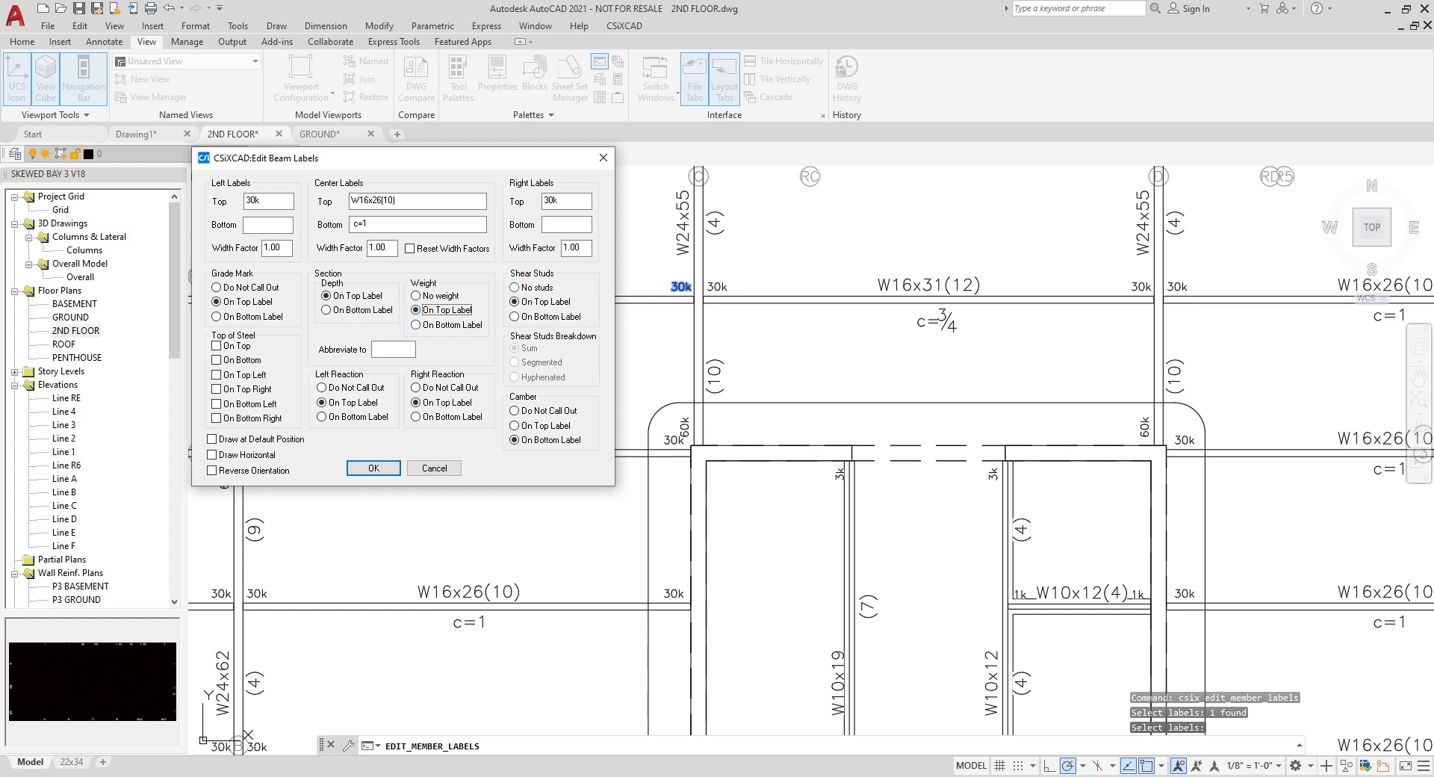
left_click(532, 287)
left_click(532, 301)
left_click(532, 426)
left_click(532, 440)
left_click(440, 325)
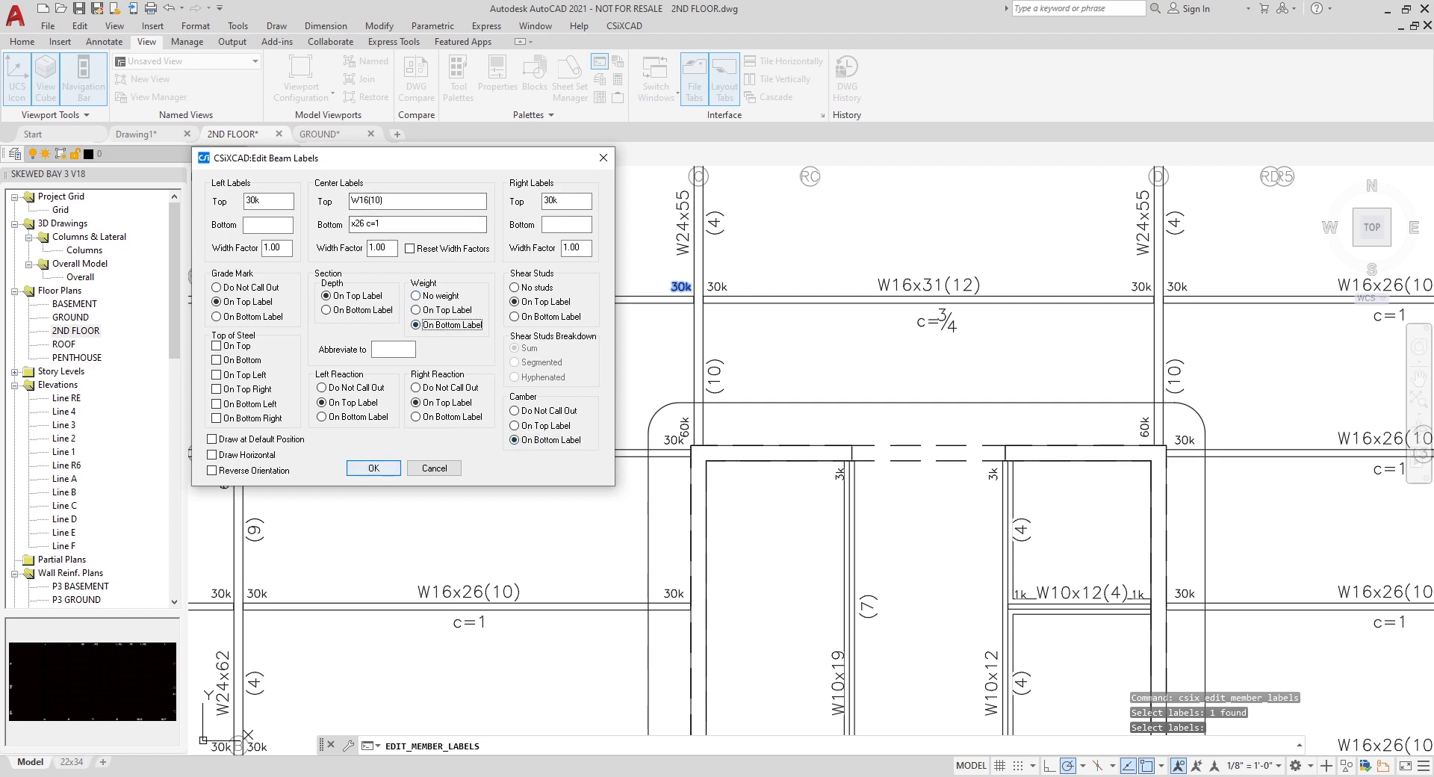
left_click(374, 467)
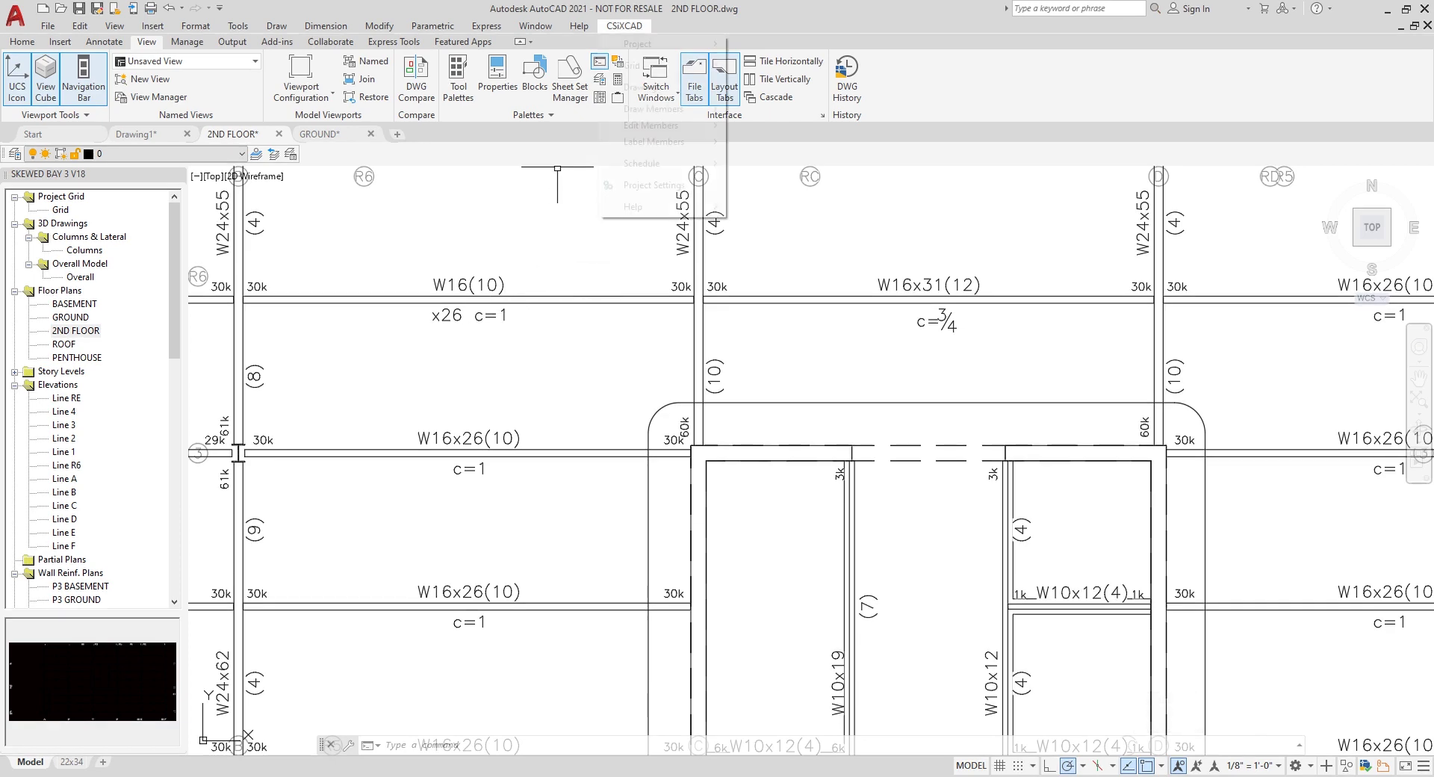
- Match the W16x31(12) label's layout to the W16(10) label
left_click(625, 25)
mouse_move(651, 124)
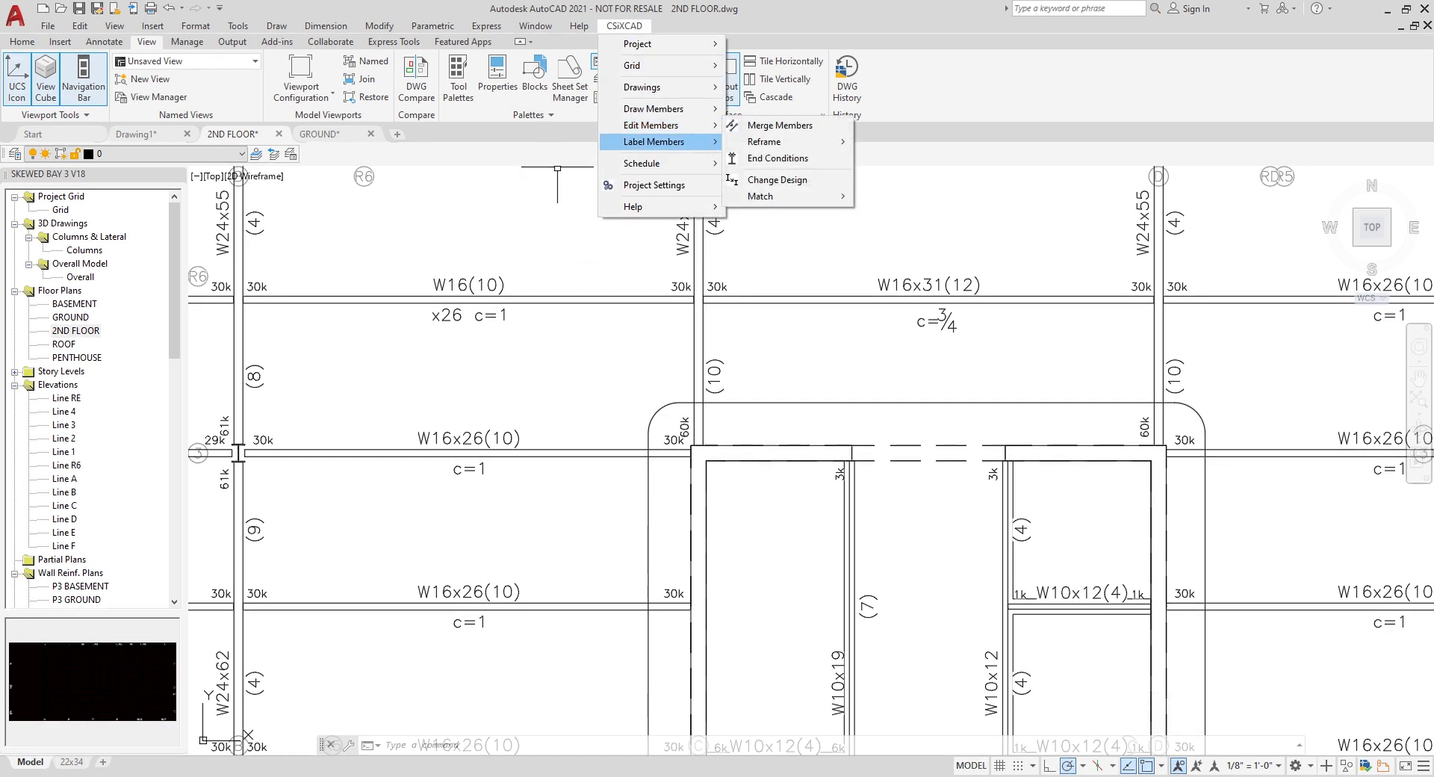
left_click(754, 191)
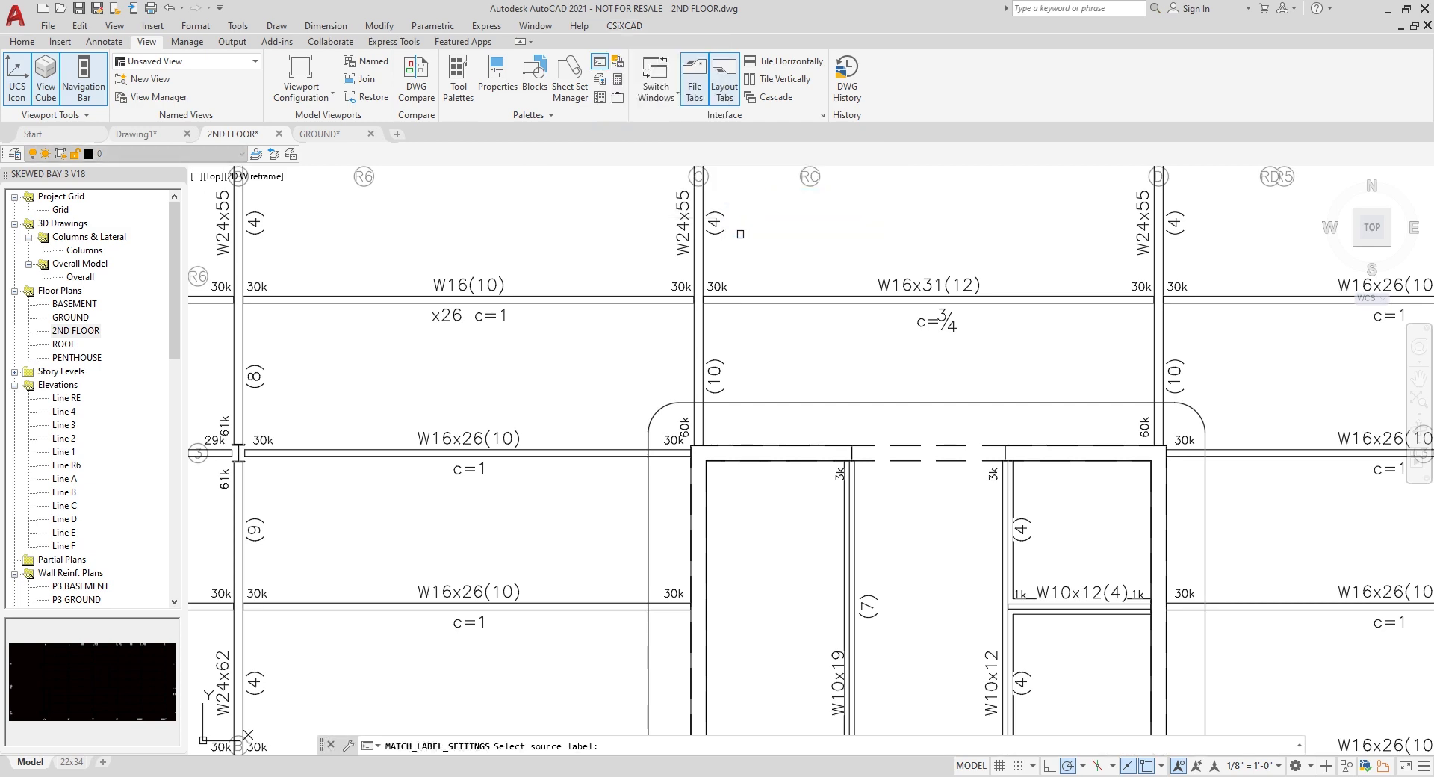
left_click(483, 286)
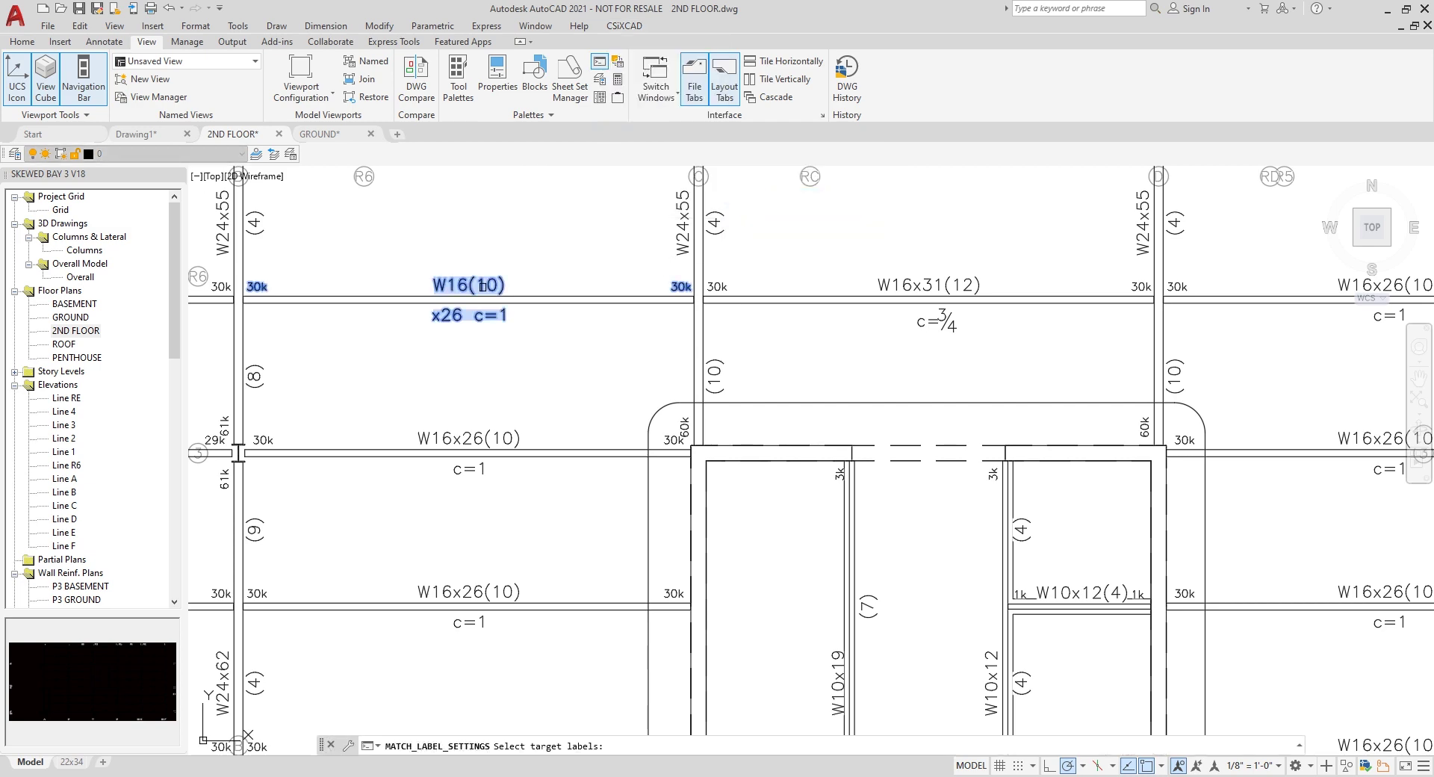
left_click(923, 285)
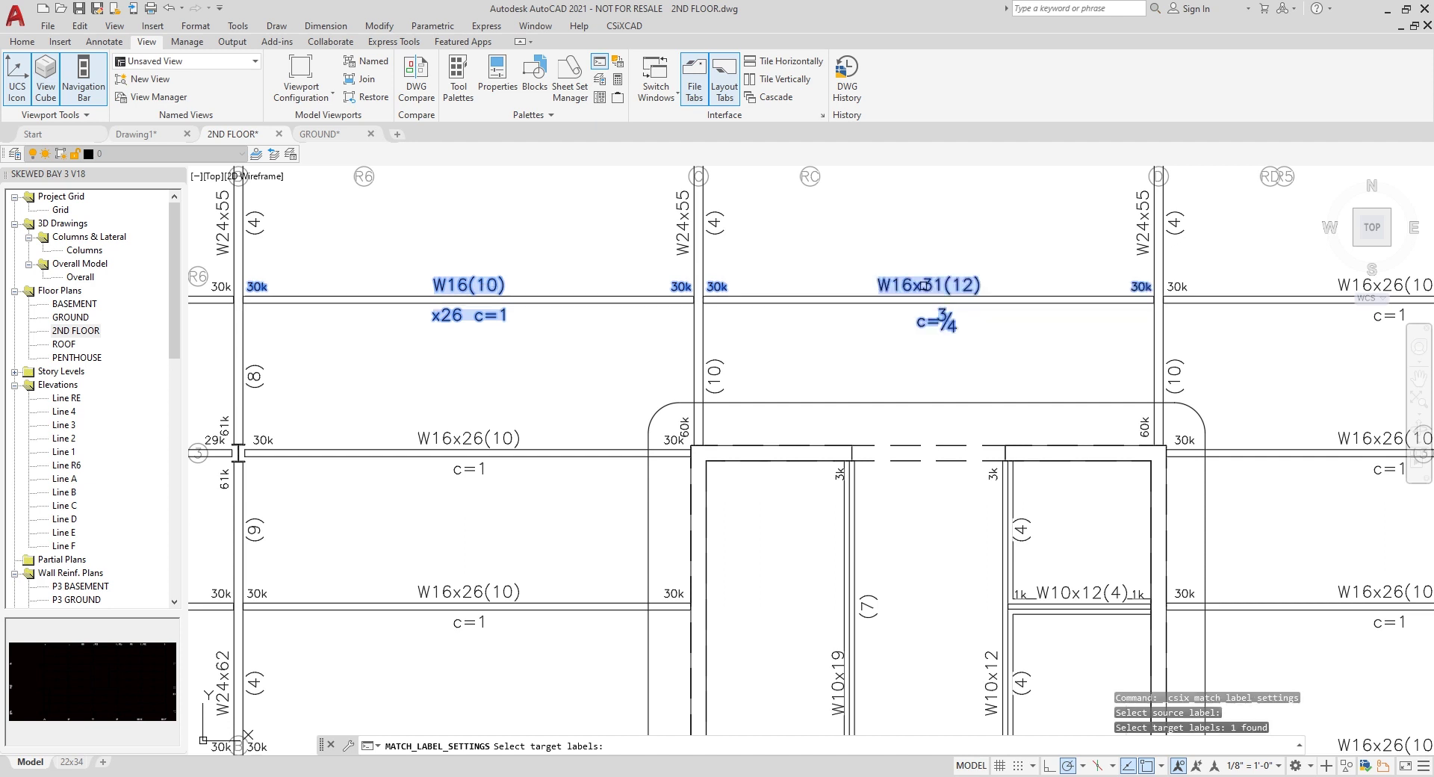
key("Return")
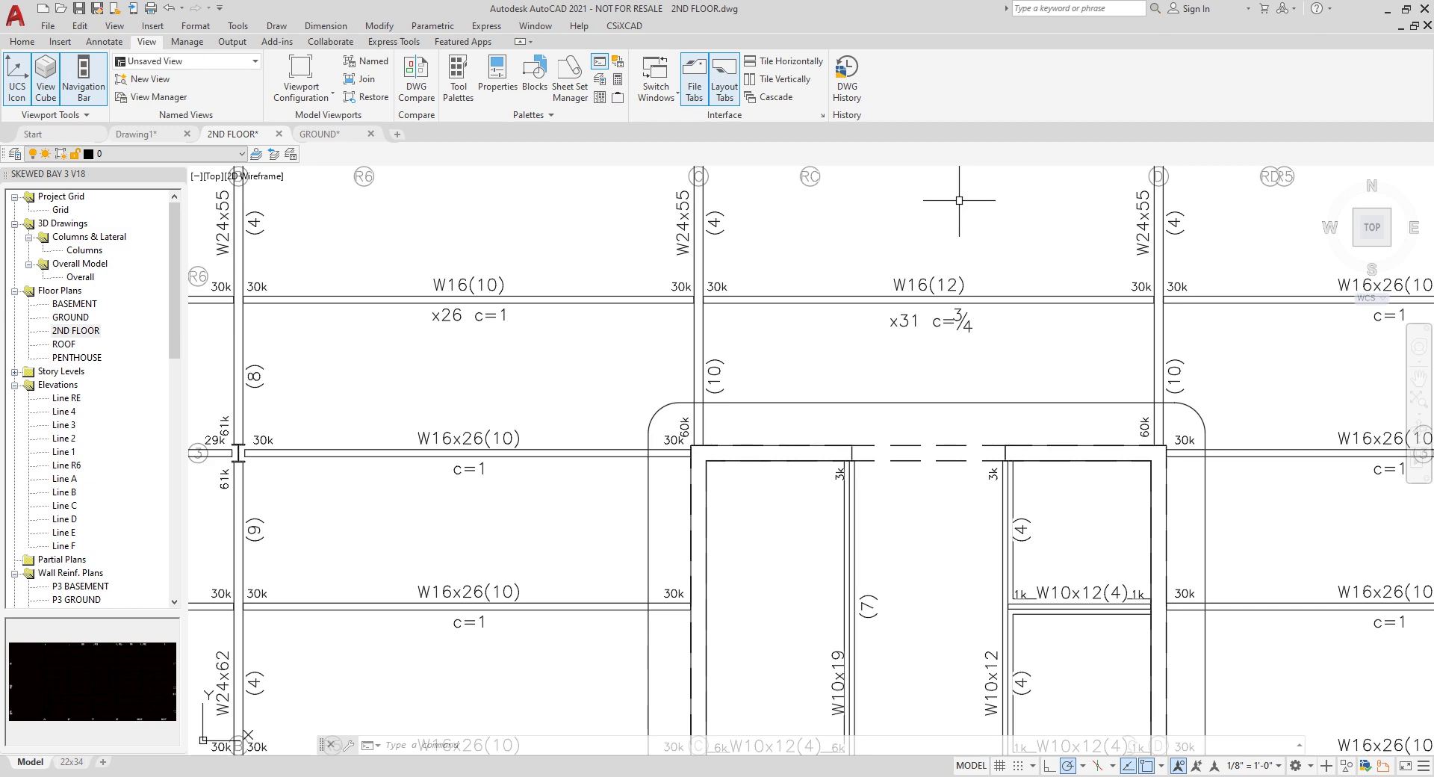
- Change the design section of the W16x26(10) beam to W12x19
left_click(625, 26)
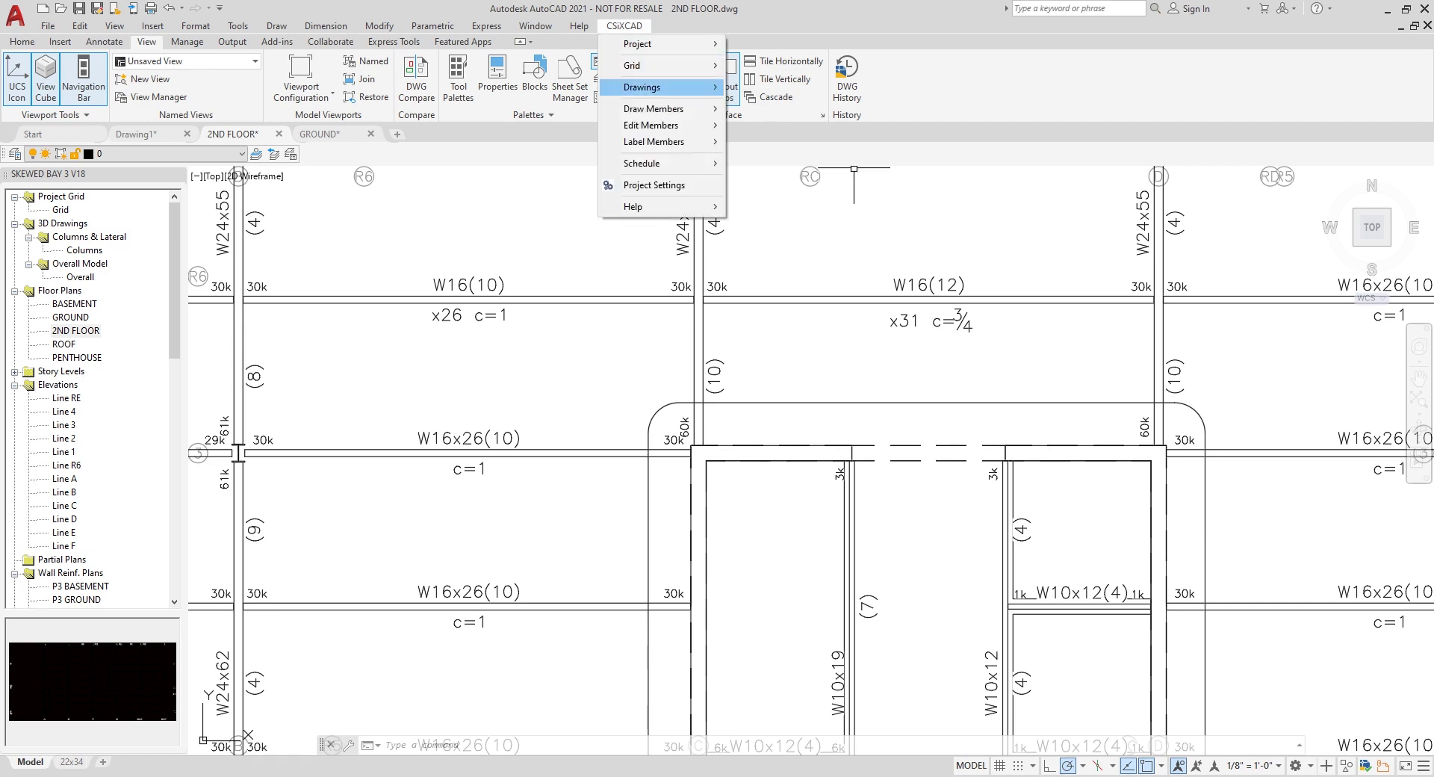
mouse_move(649, 125)
left_click(776, 179)
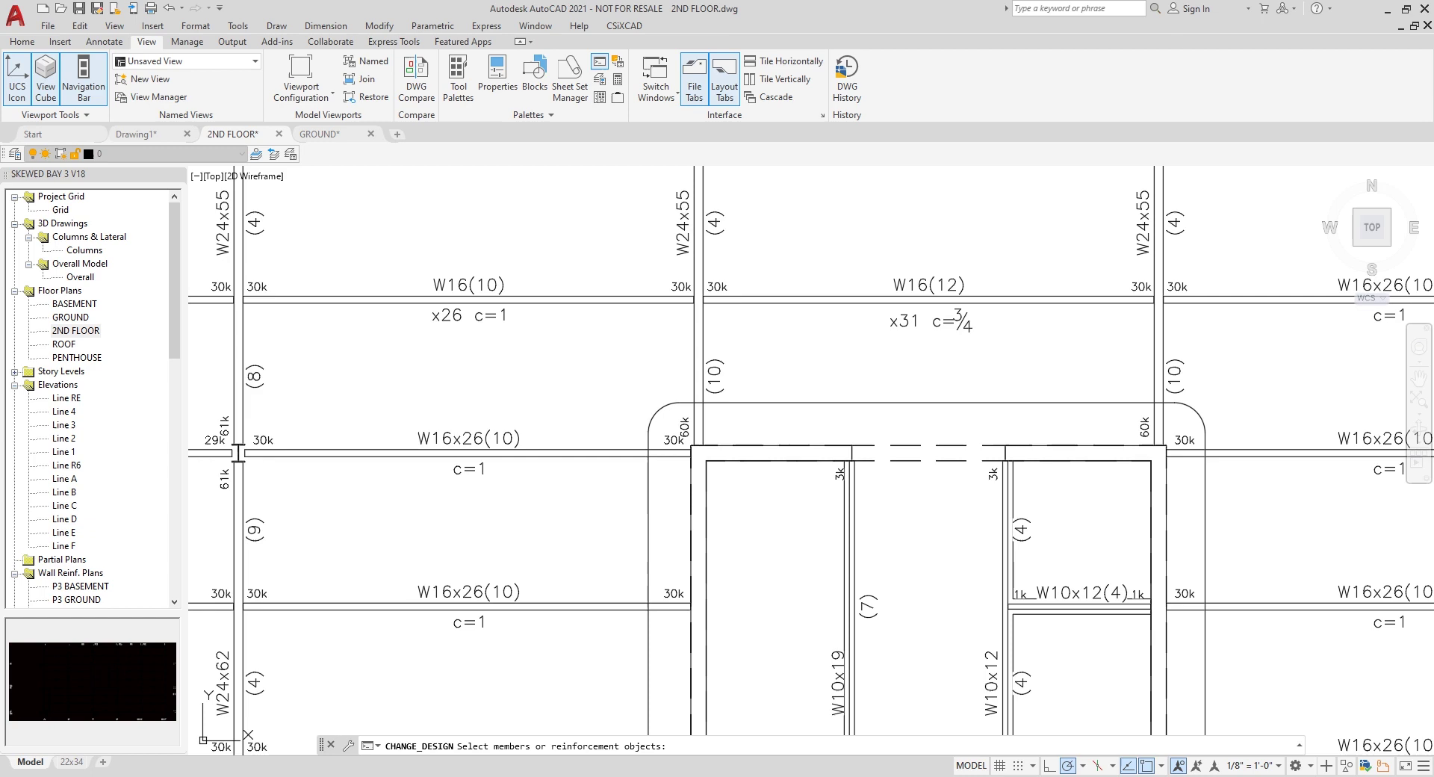
left_click(515, 449)
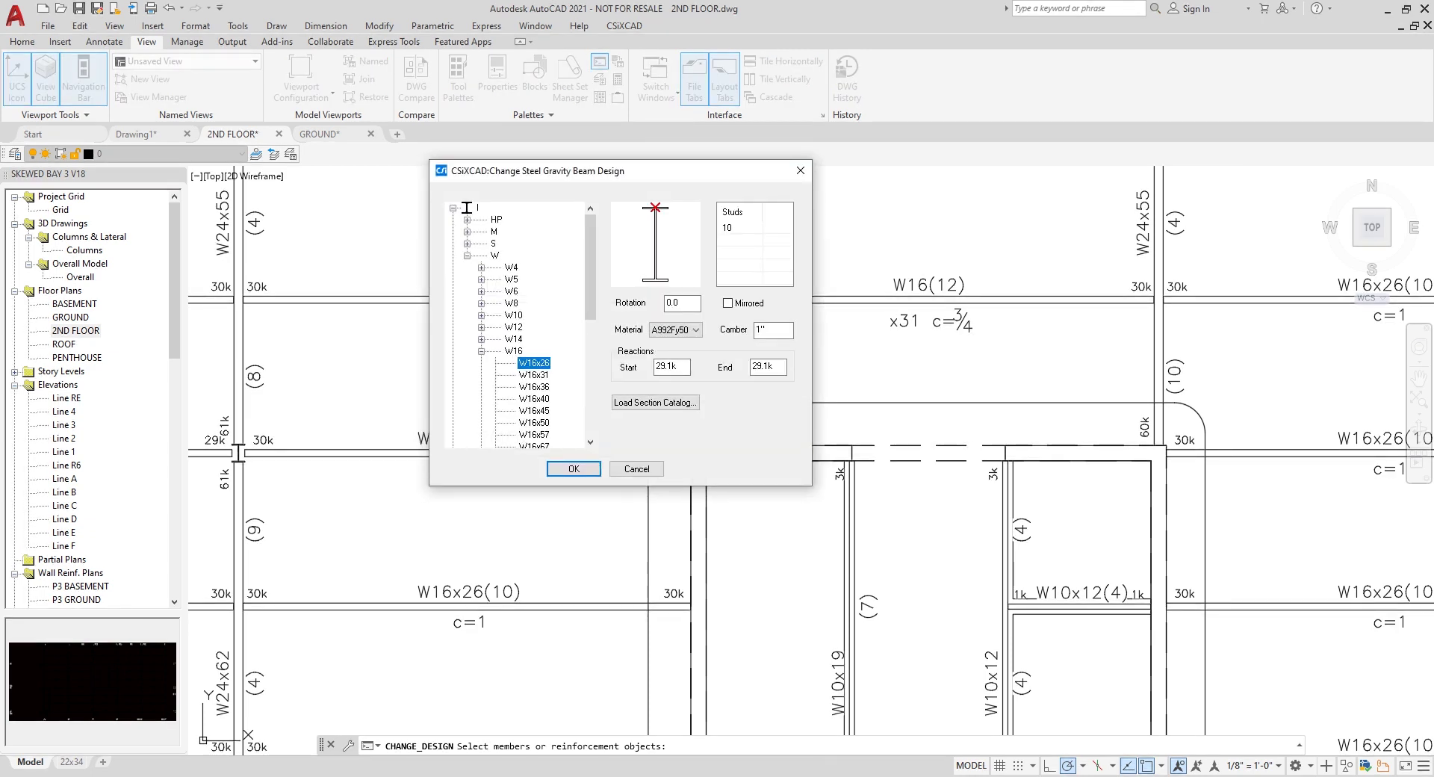
left_click_drag(522, 170, 626, 162)
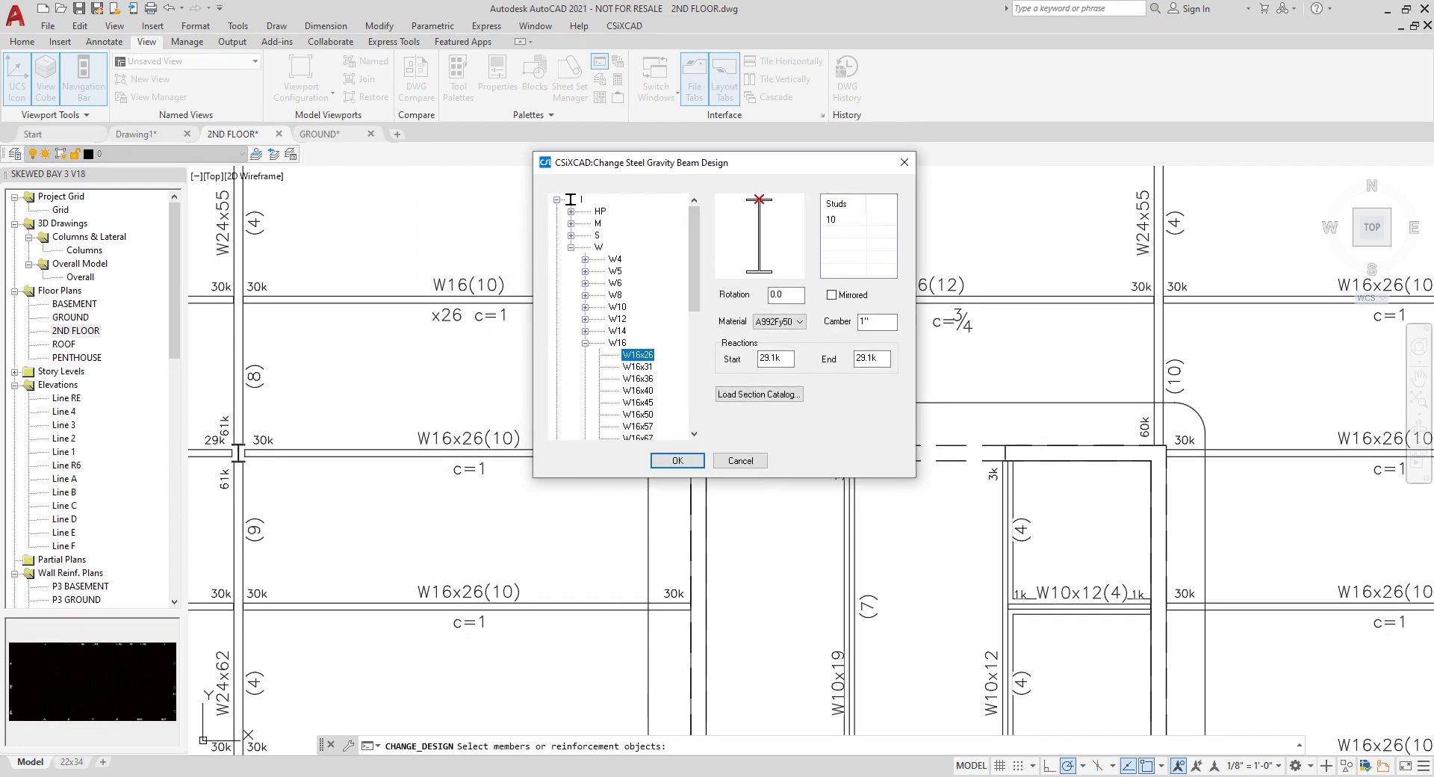
left_click(585, 319)
left_click(638, 235)
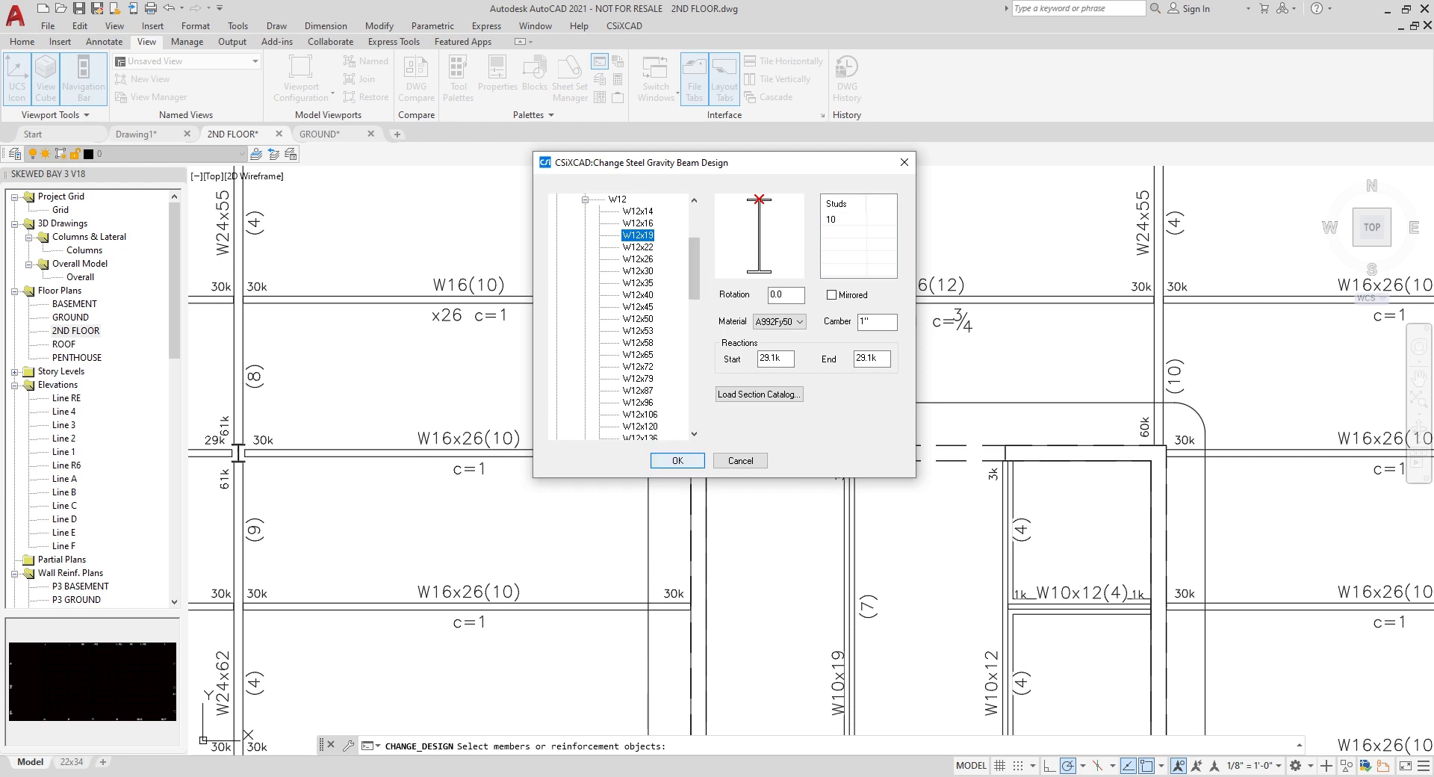
left_click(677, 460)
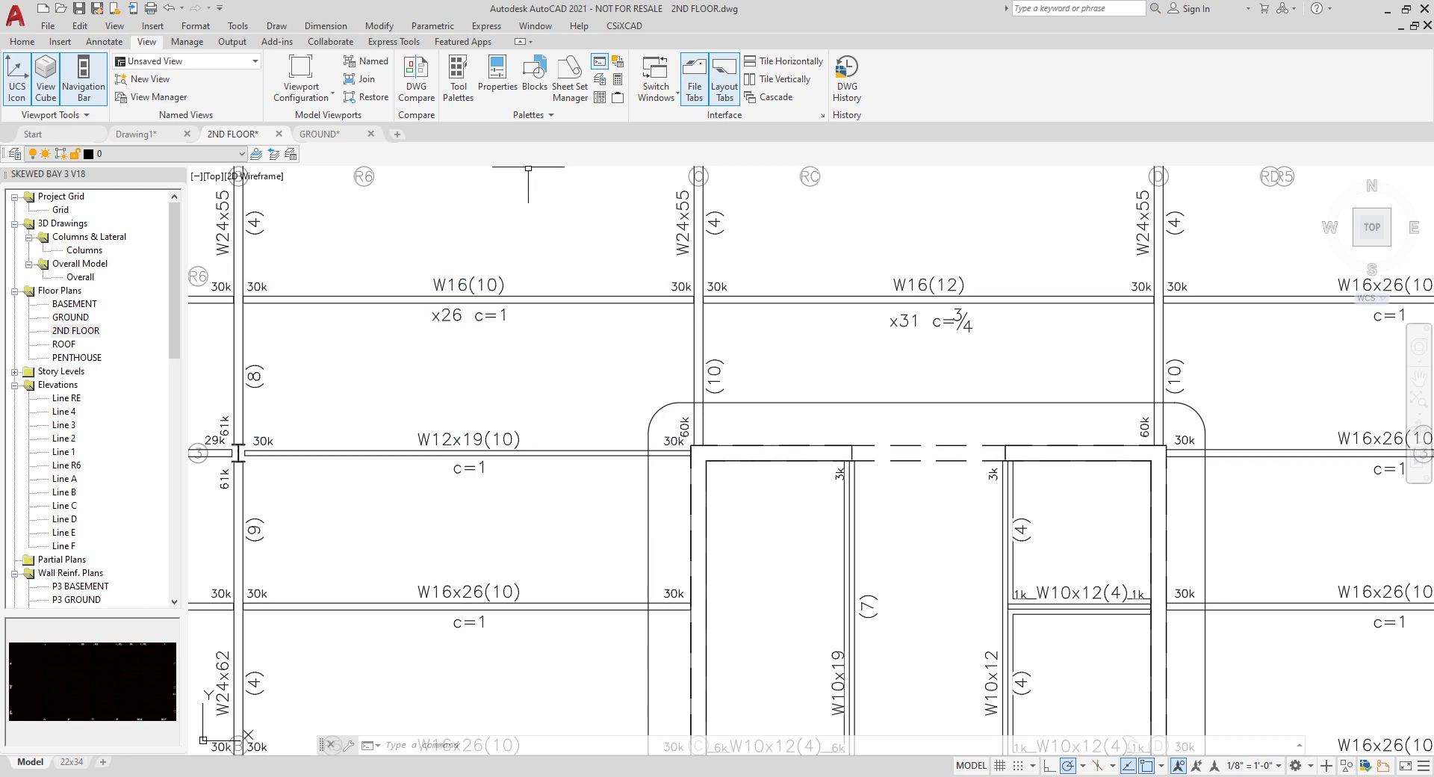
- Match the W12x19(10) label's layout to the W16(10) label
left_click(623, 25)
mouse_move(672, 142)
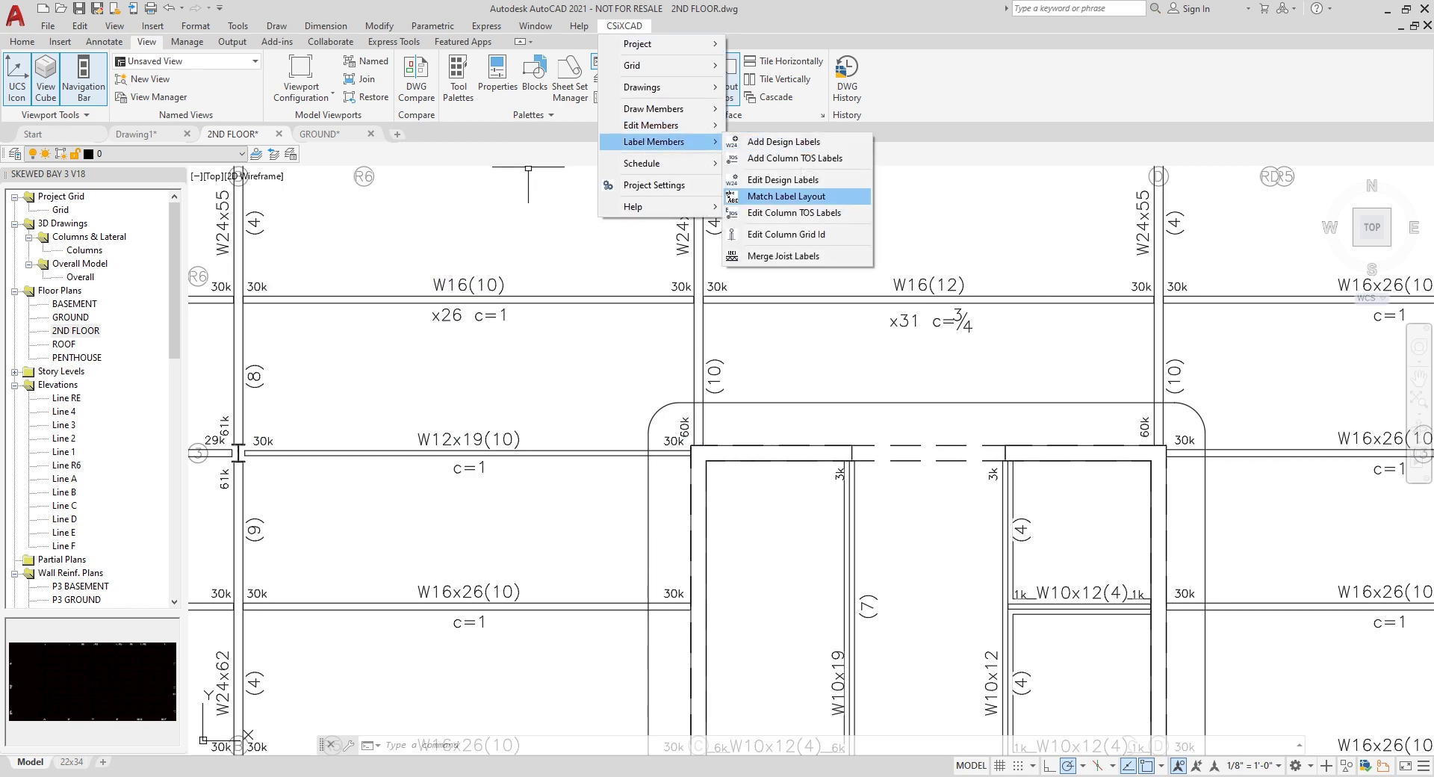
left_click(768, 195)
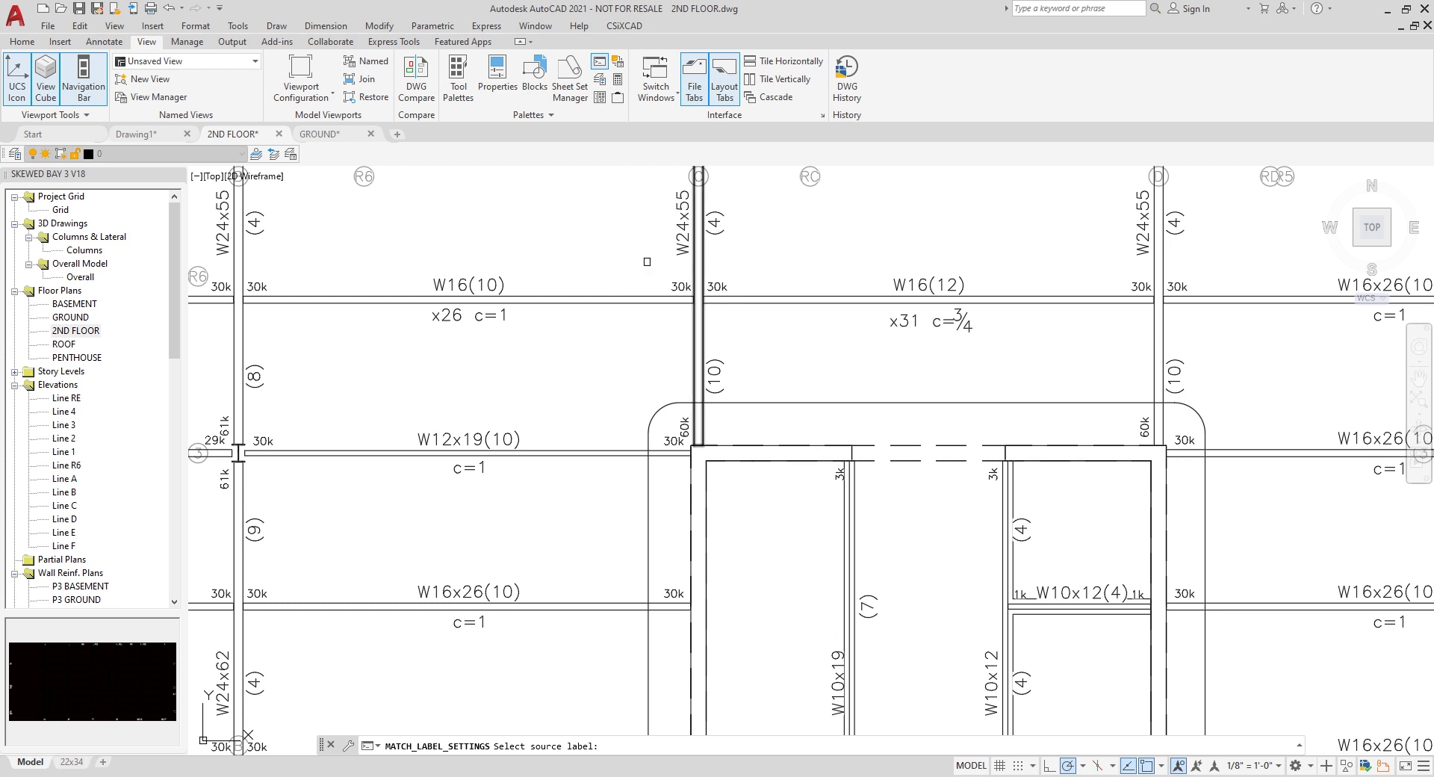
left_click(468, 286)
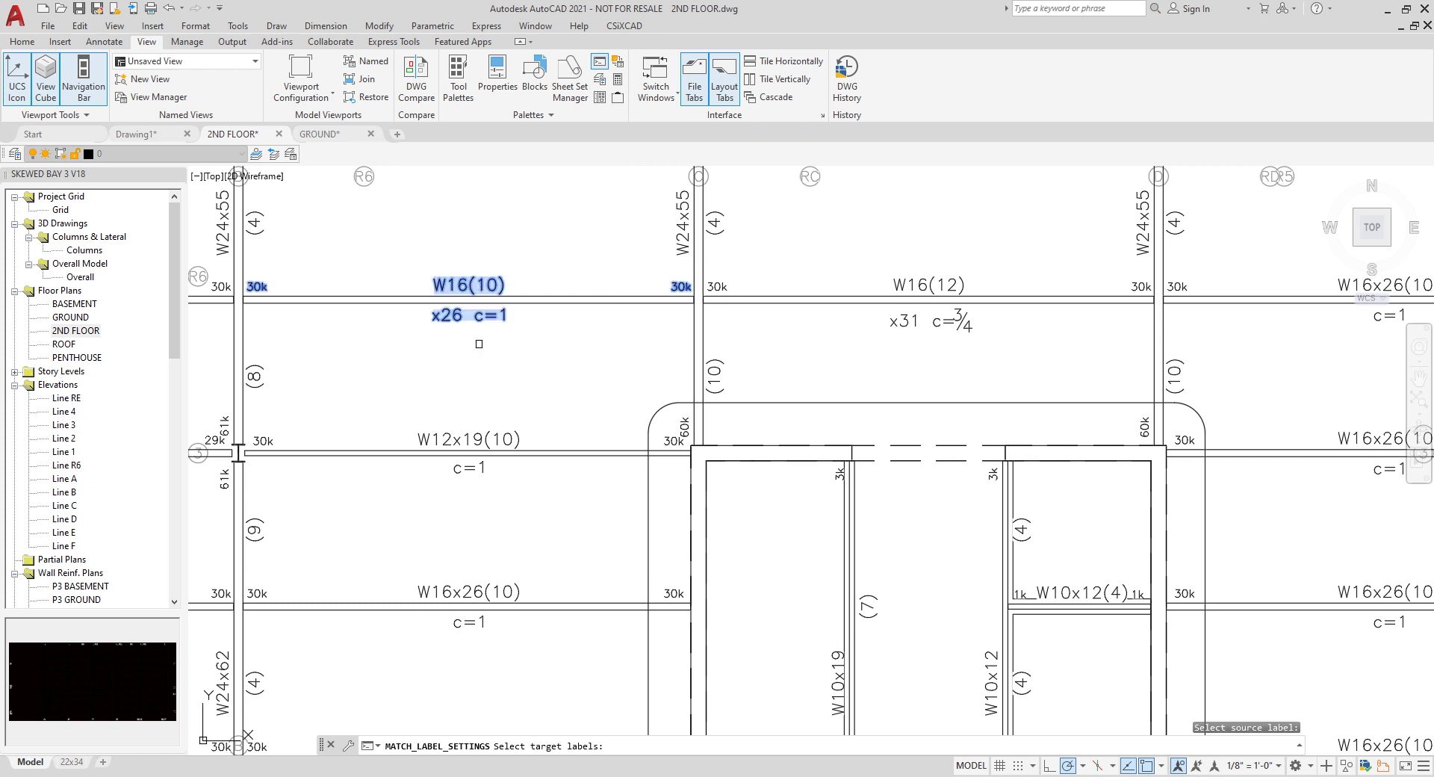
left_click(477, 440)
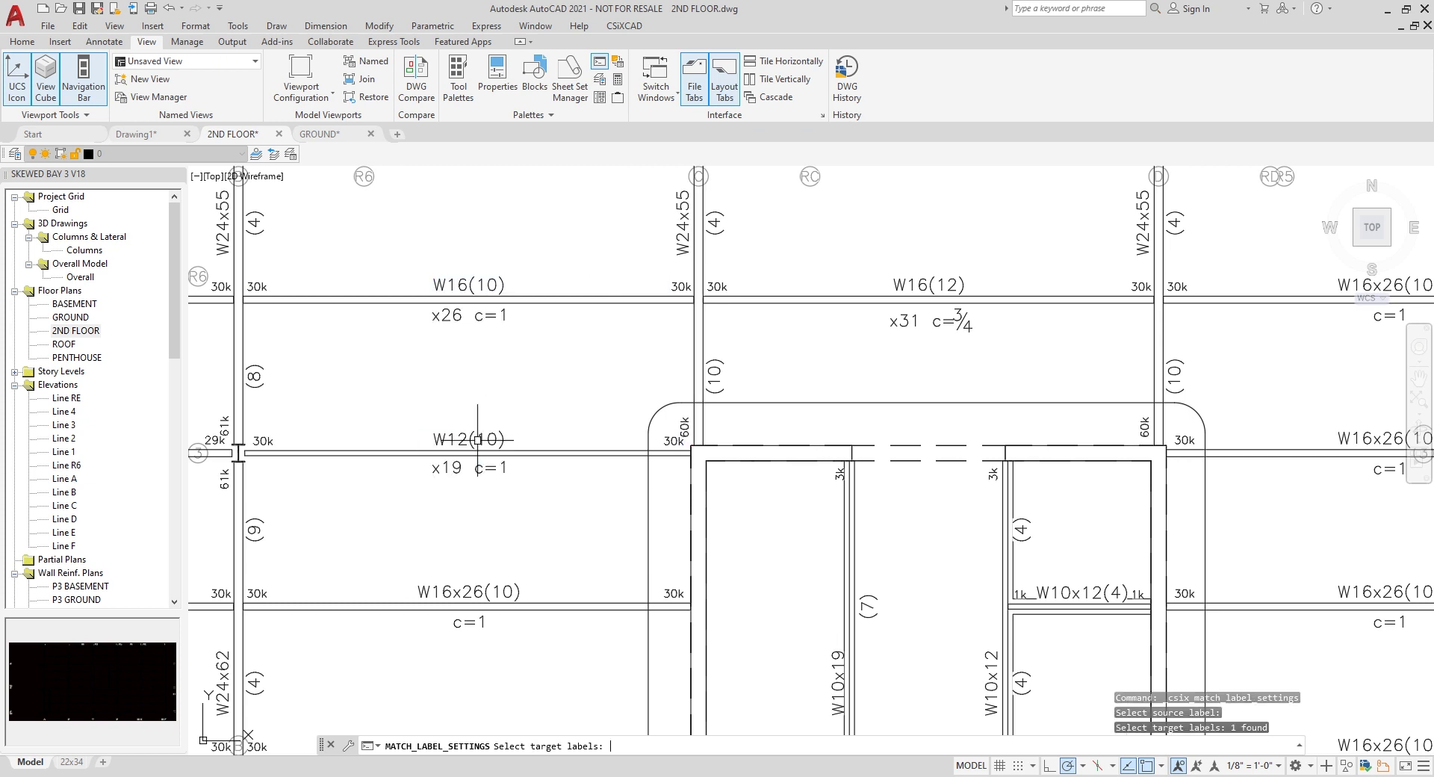
key("Return")
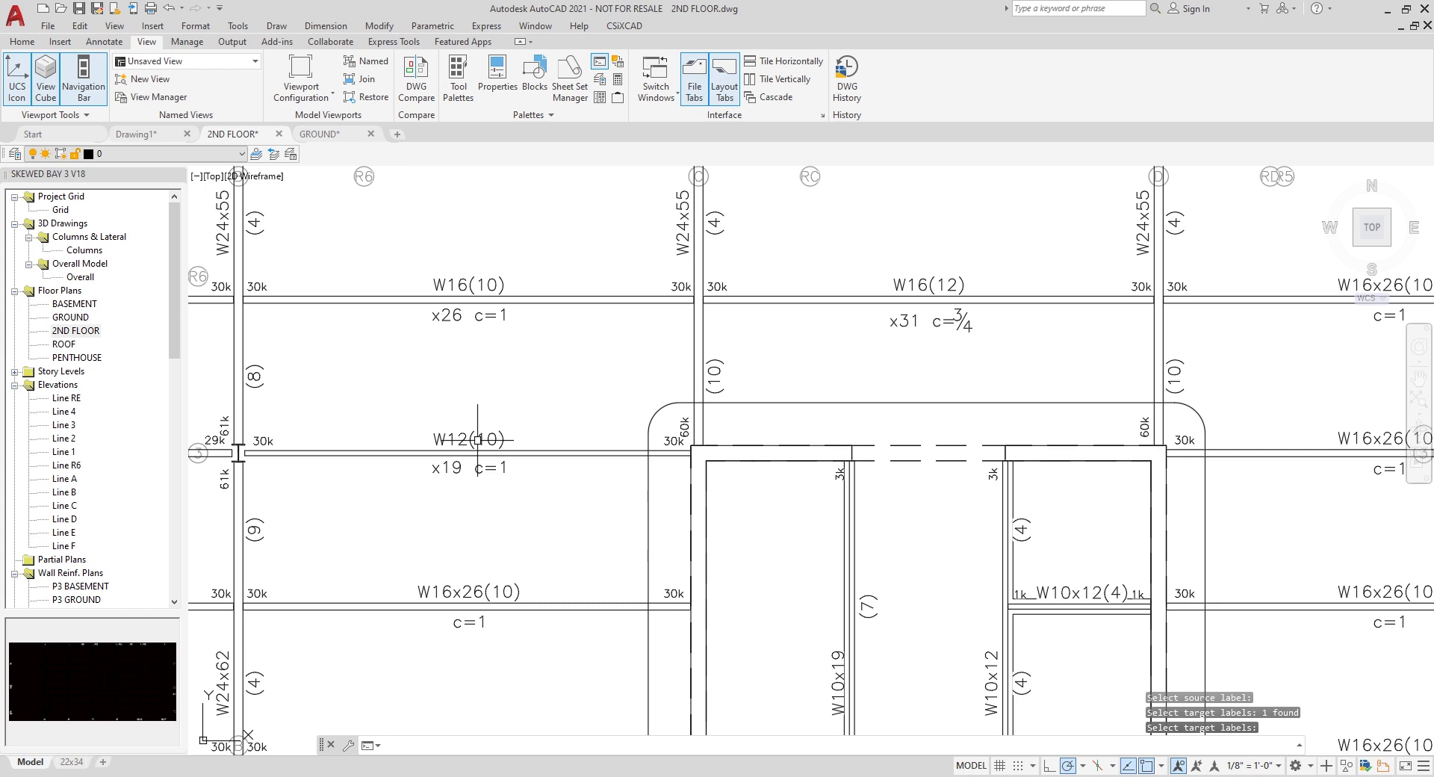
scroll(612, 381, "down", 2)
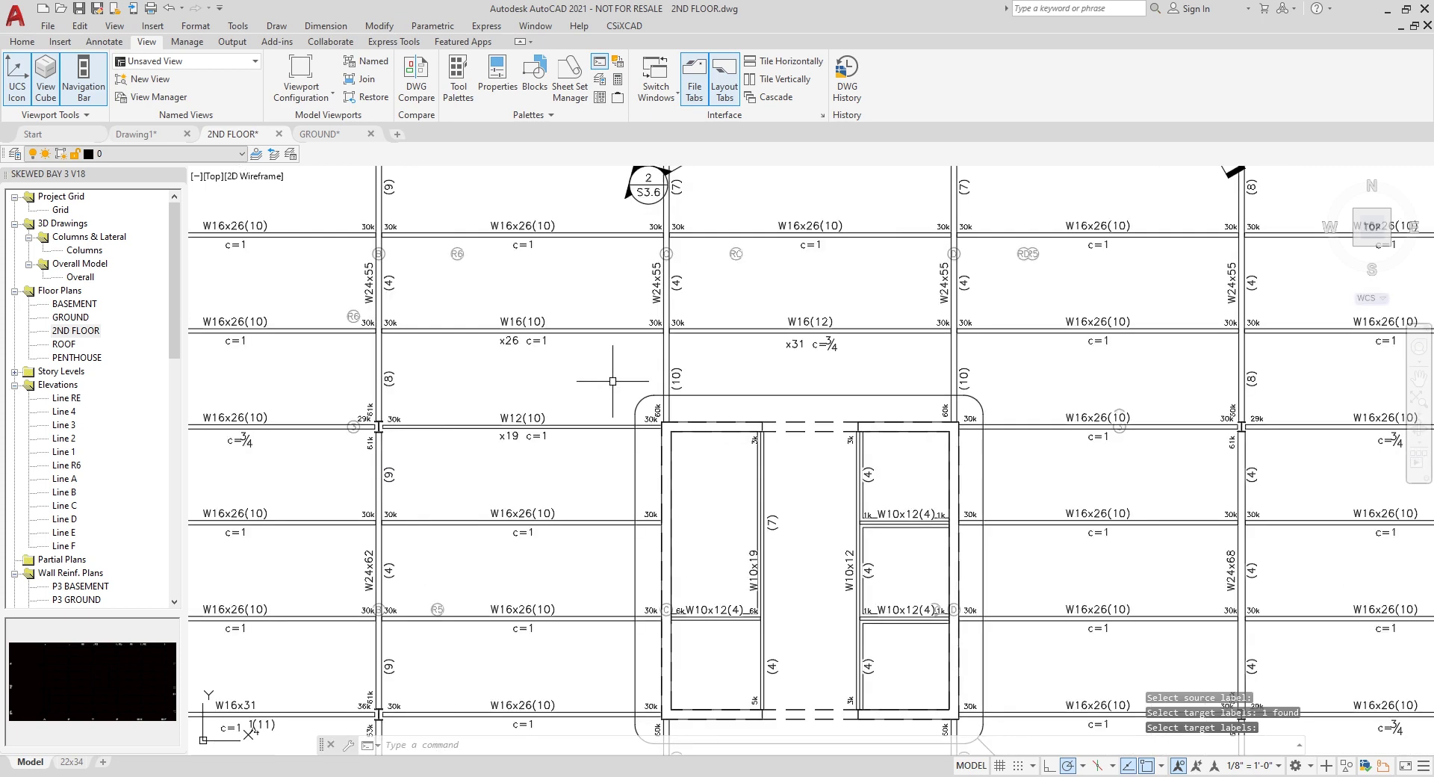
scroll(612, 381, "down", 2)
middle_click_drag(598, 393, 885, 249)
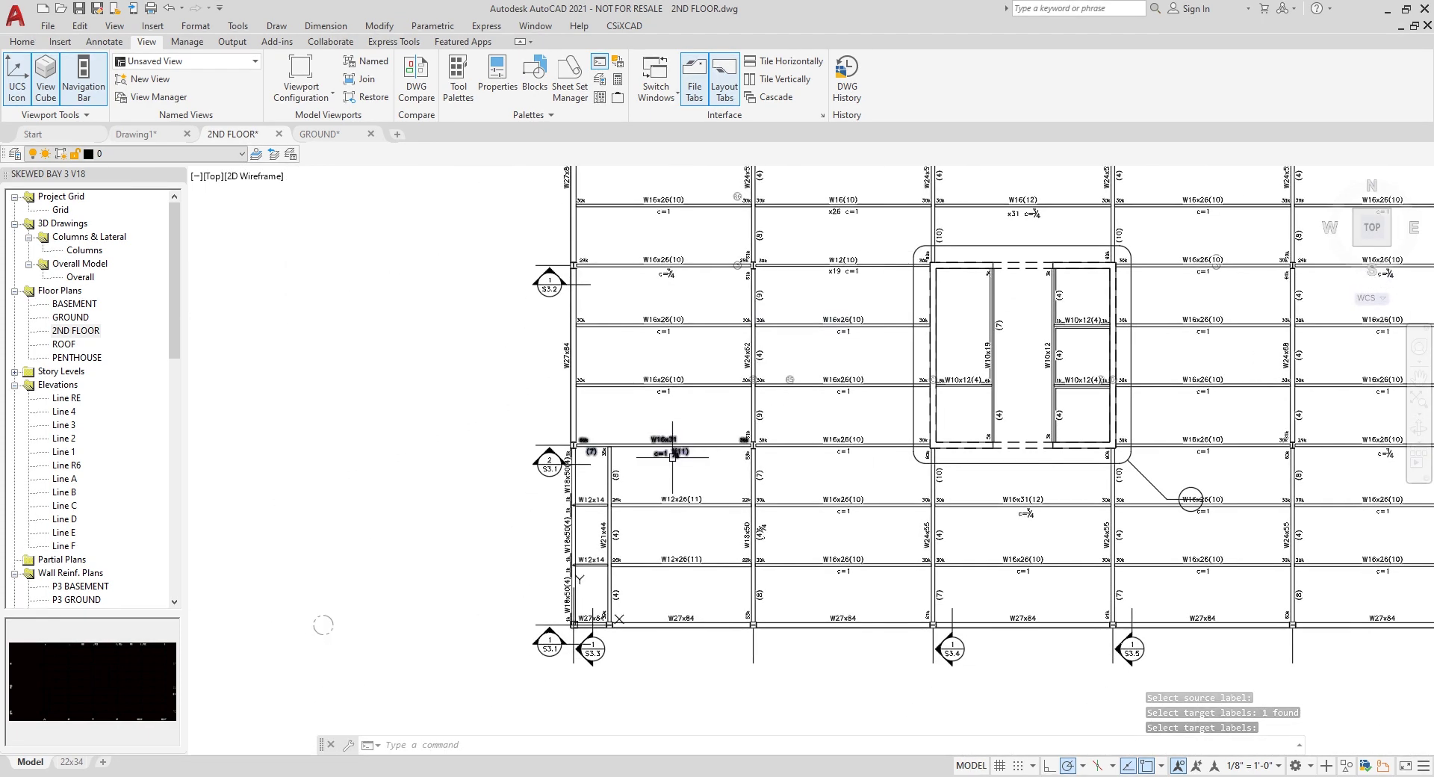
middle_click_drag(645, 478, 666, 346)
scroll(623, 390, "up", 3)
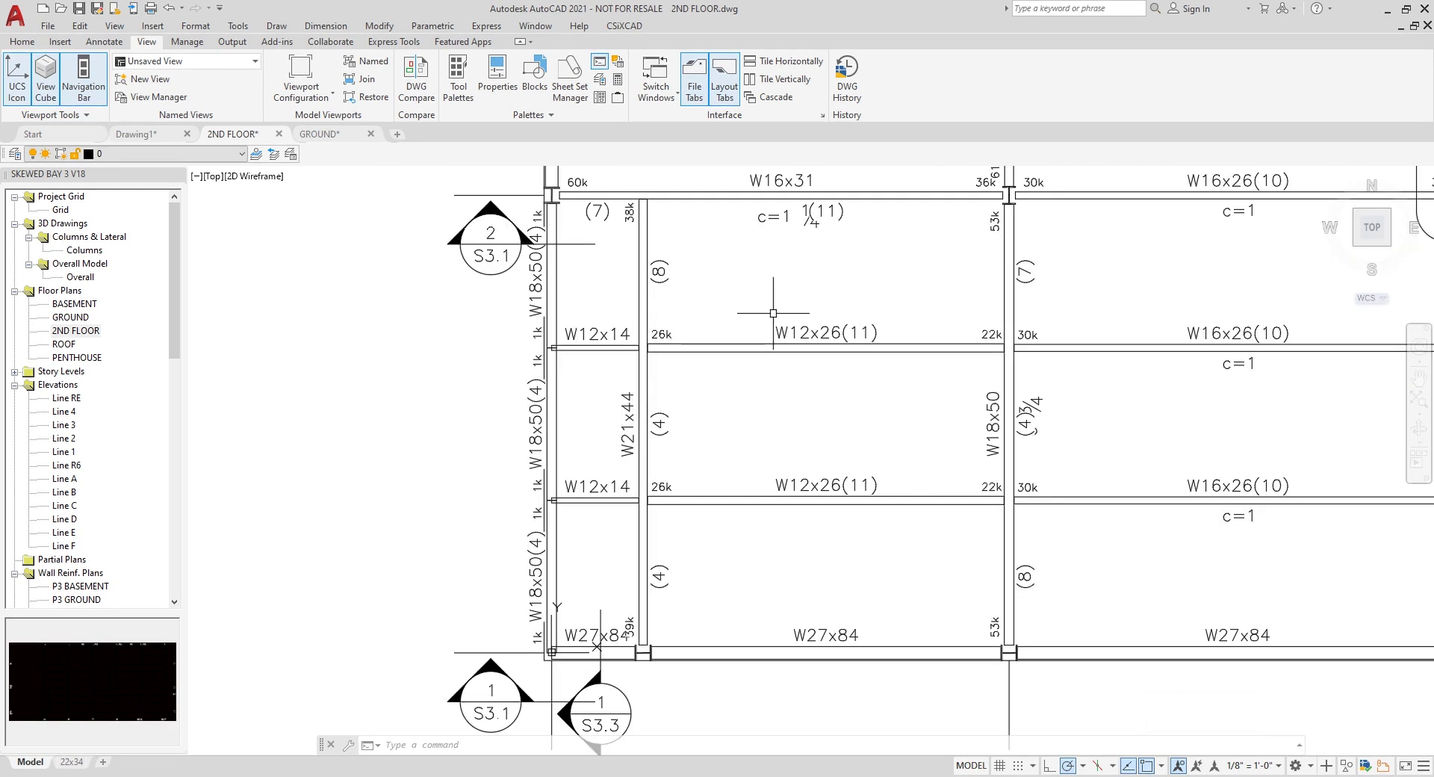
- Merge the top, middle and bottom left-edge W18x50(4) segments into one member
left_click(624, 25)
mouse_move(661, 124)
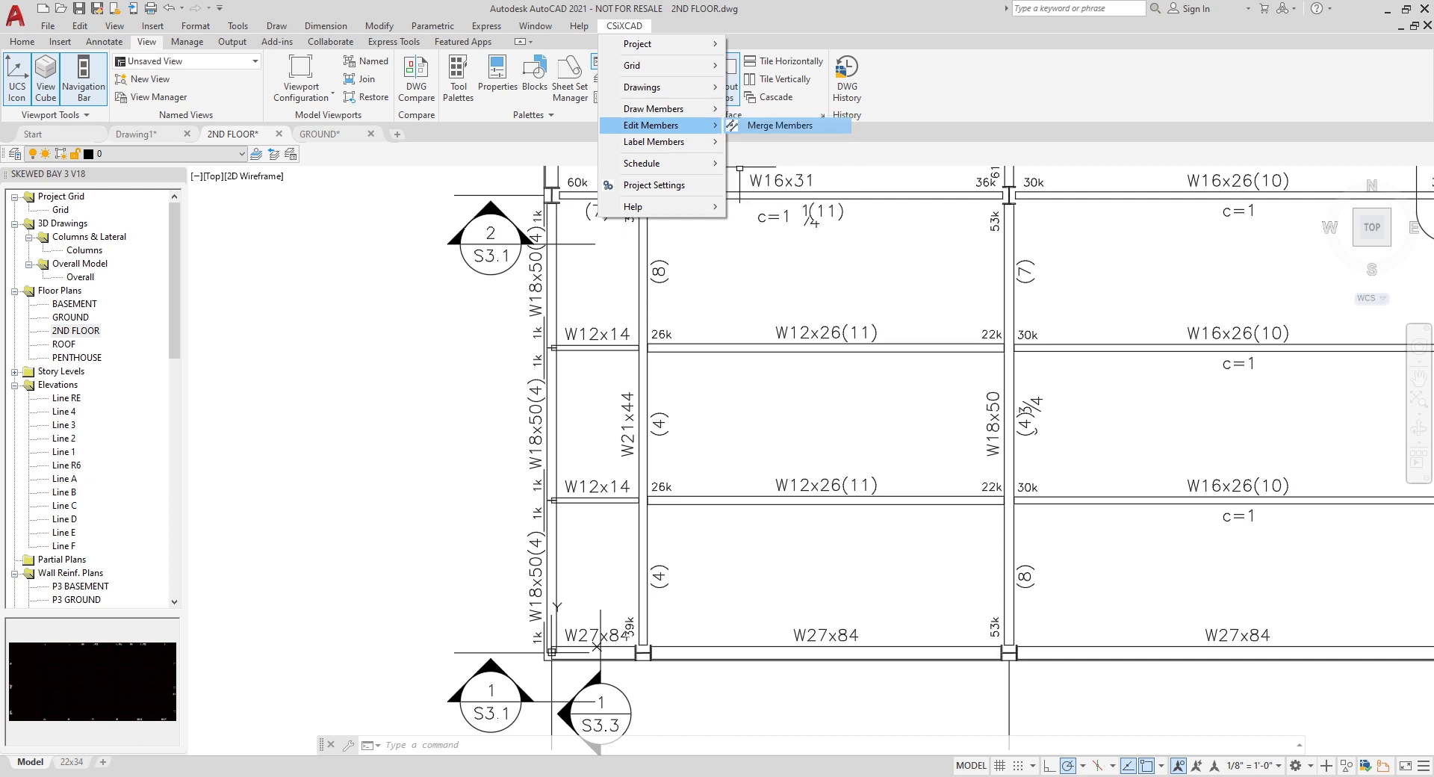
left_click(747, 126)
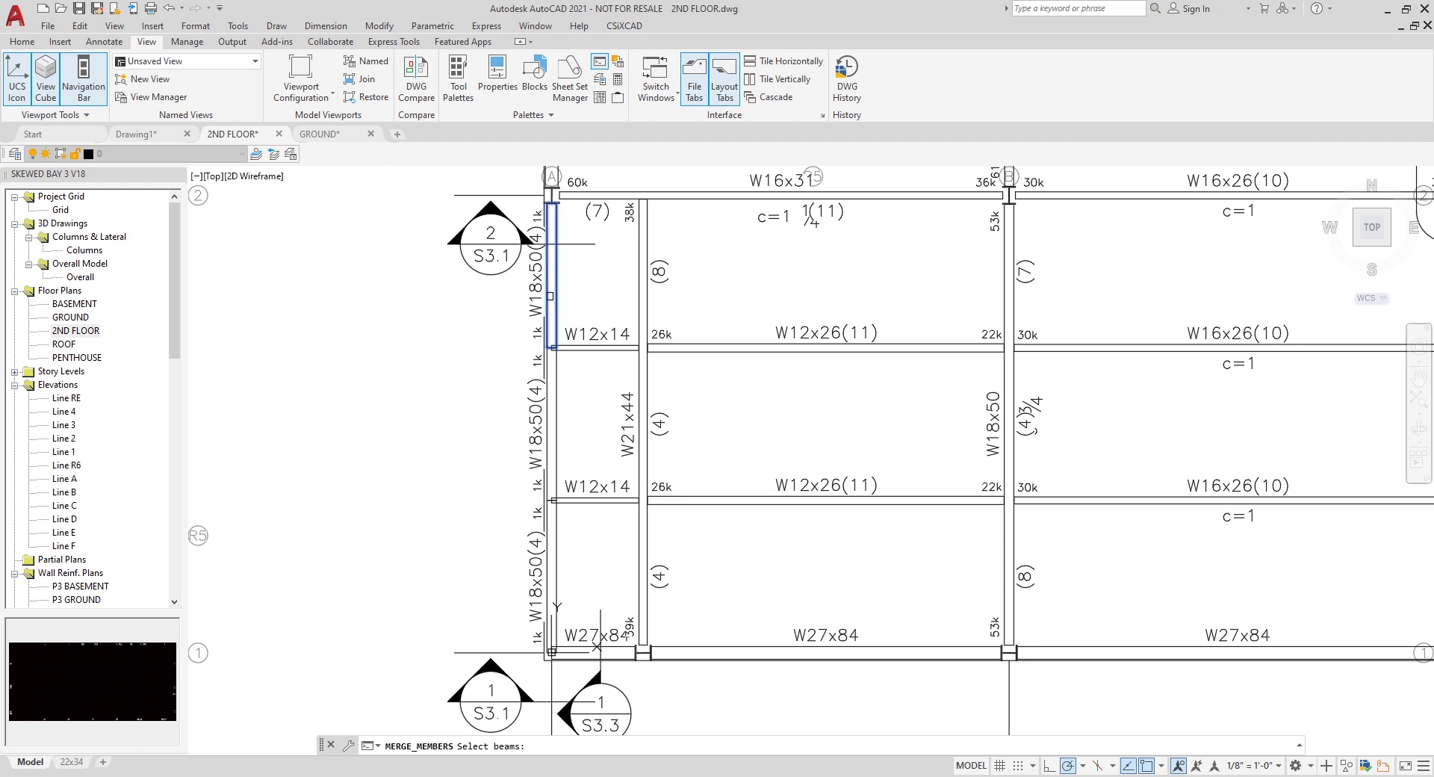
left_click(550, 296)
left_click(552, 412)
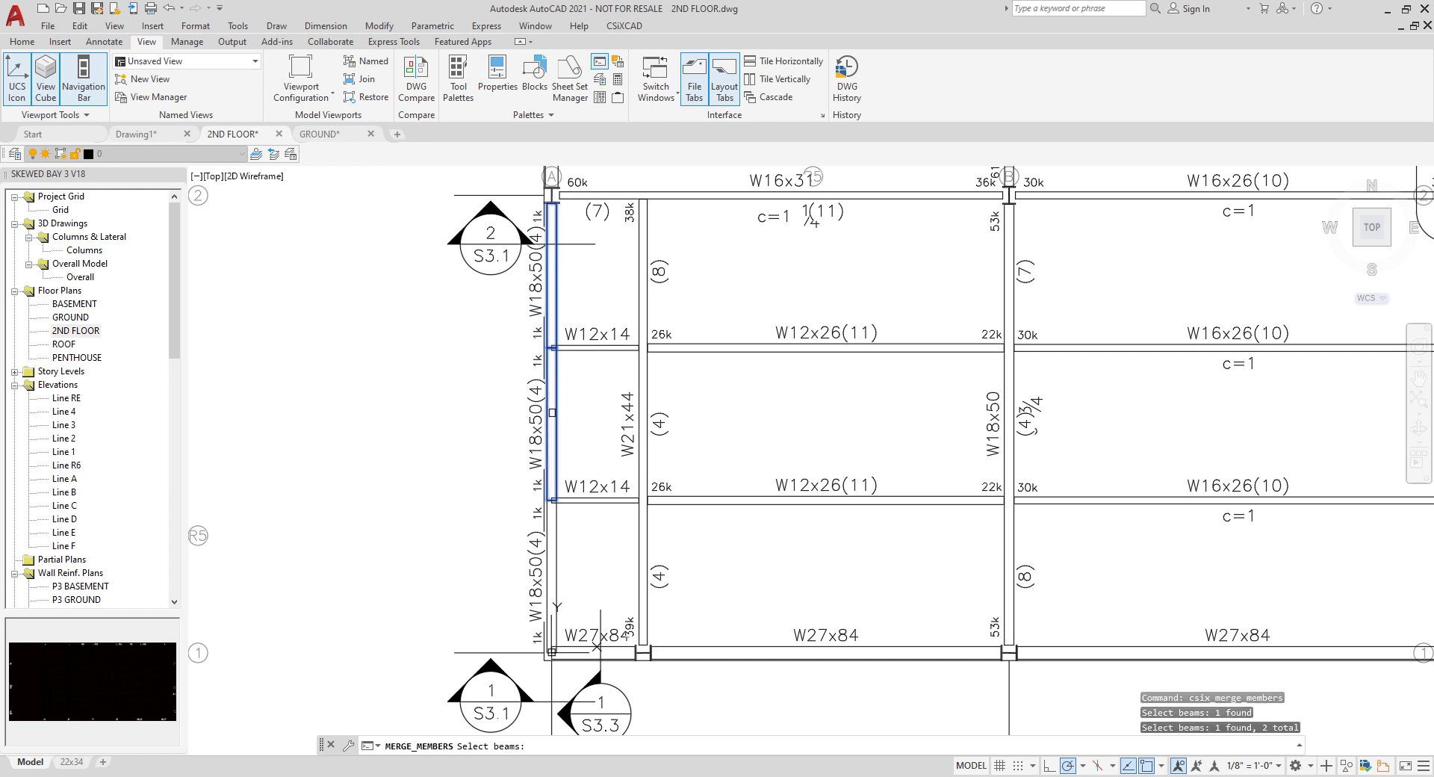
left_click(555, 534)
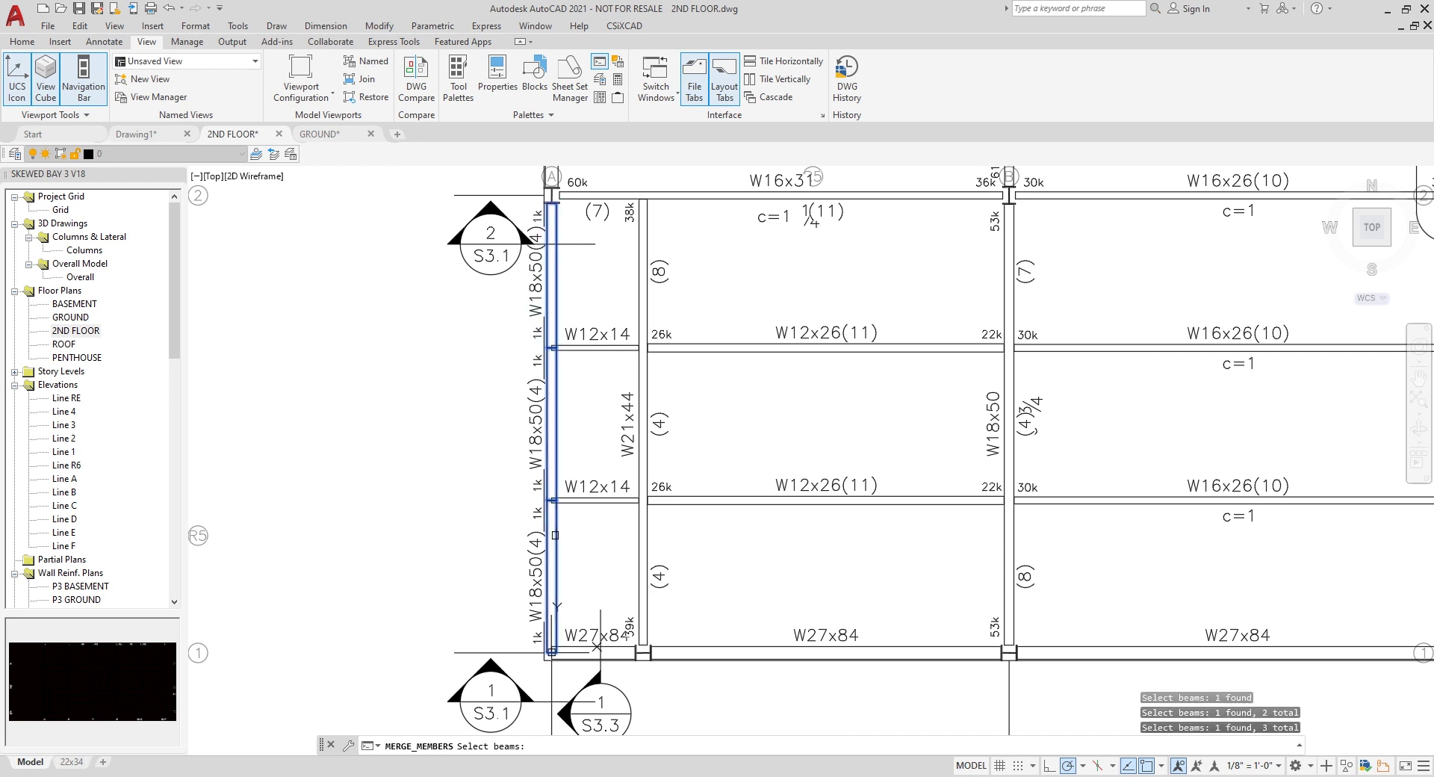
key("Return")
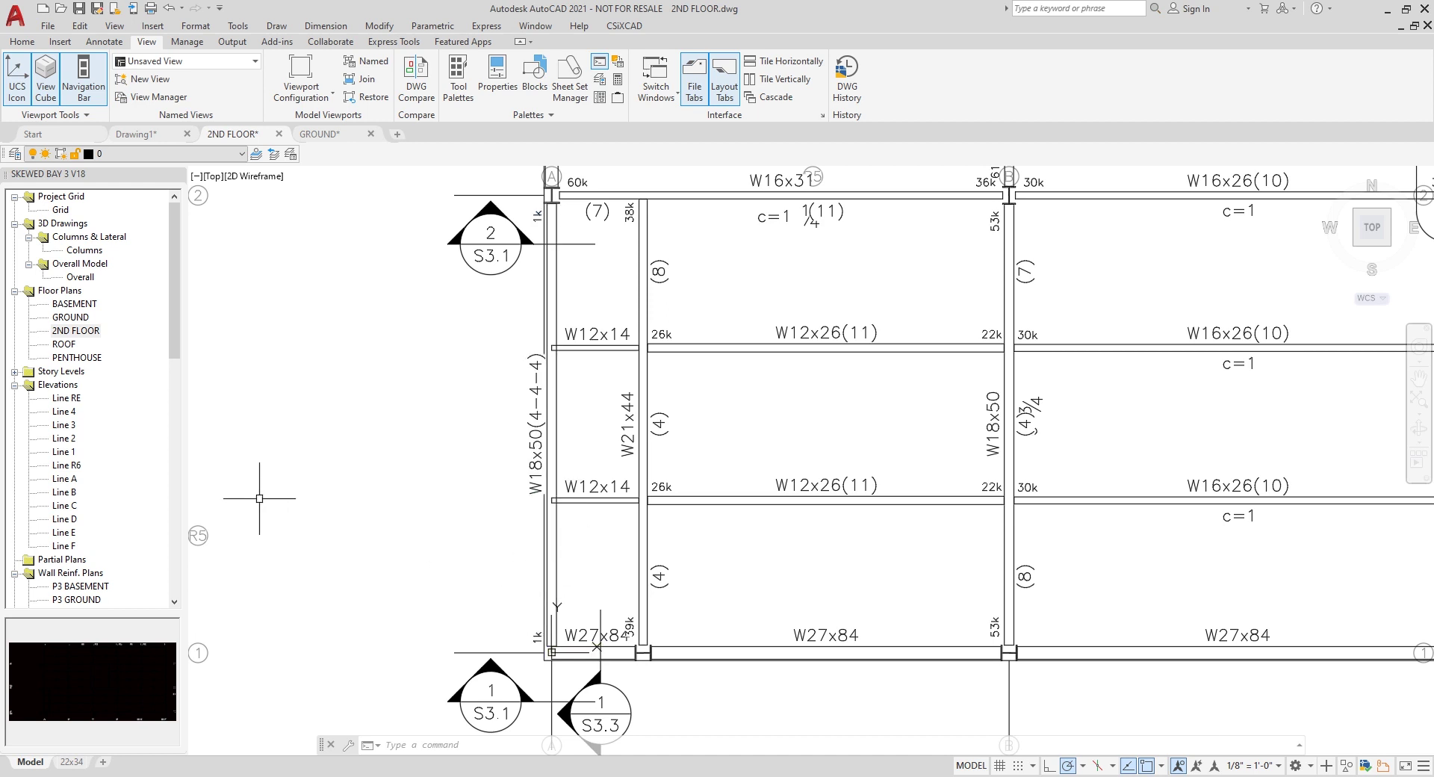
- Switch the 2ND FLOOR framing to SW Isometric 3D view and zoom in on the beams and columns
scroll(886, 428, "down", 5)
middle_click_drag(885, 428, 426, 496)
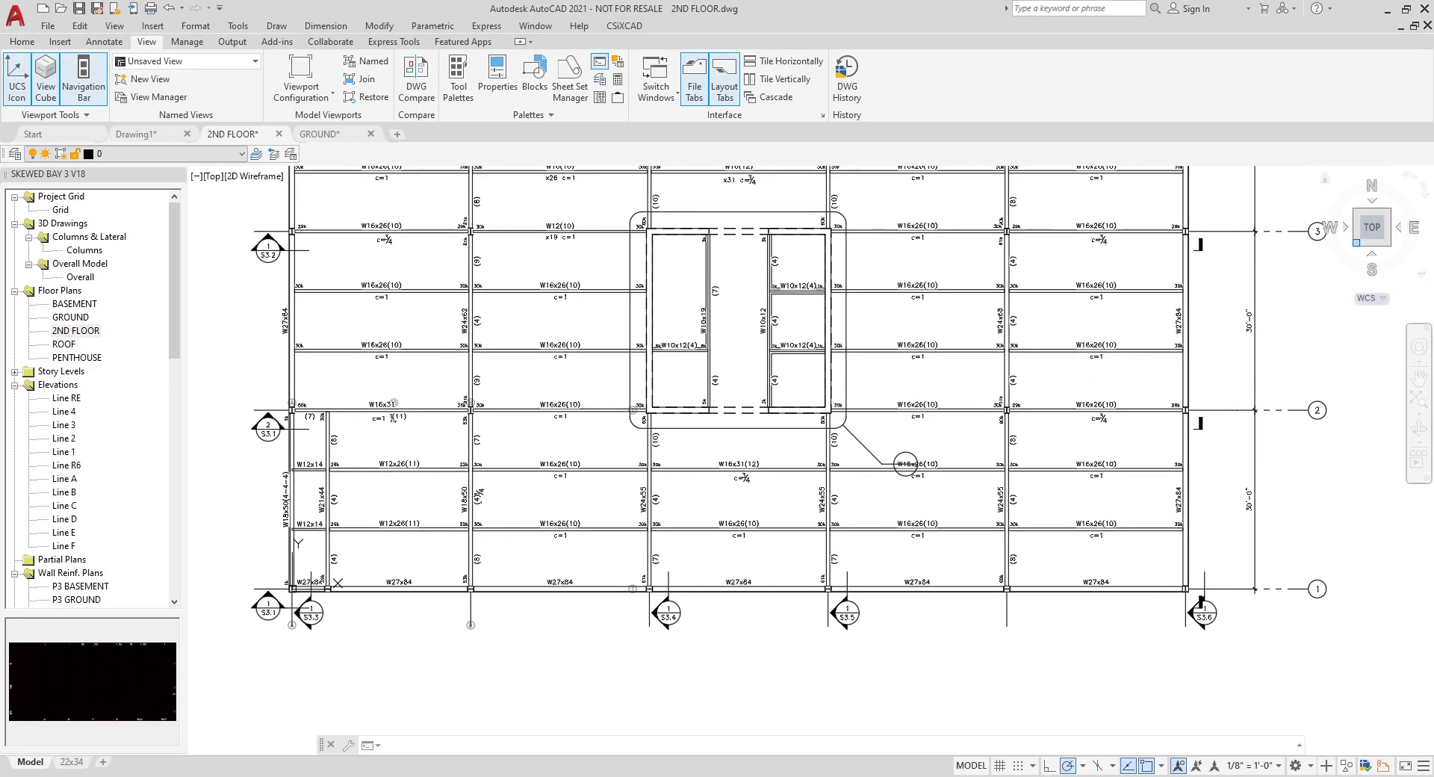
left_click(1356, 242)
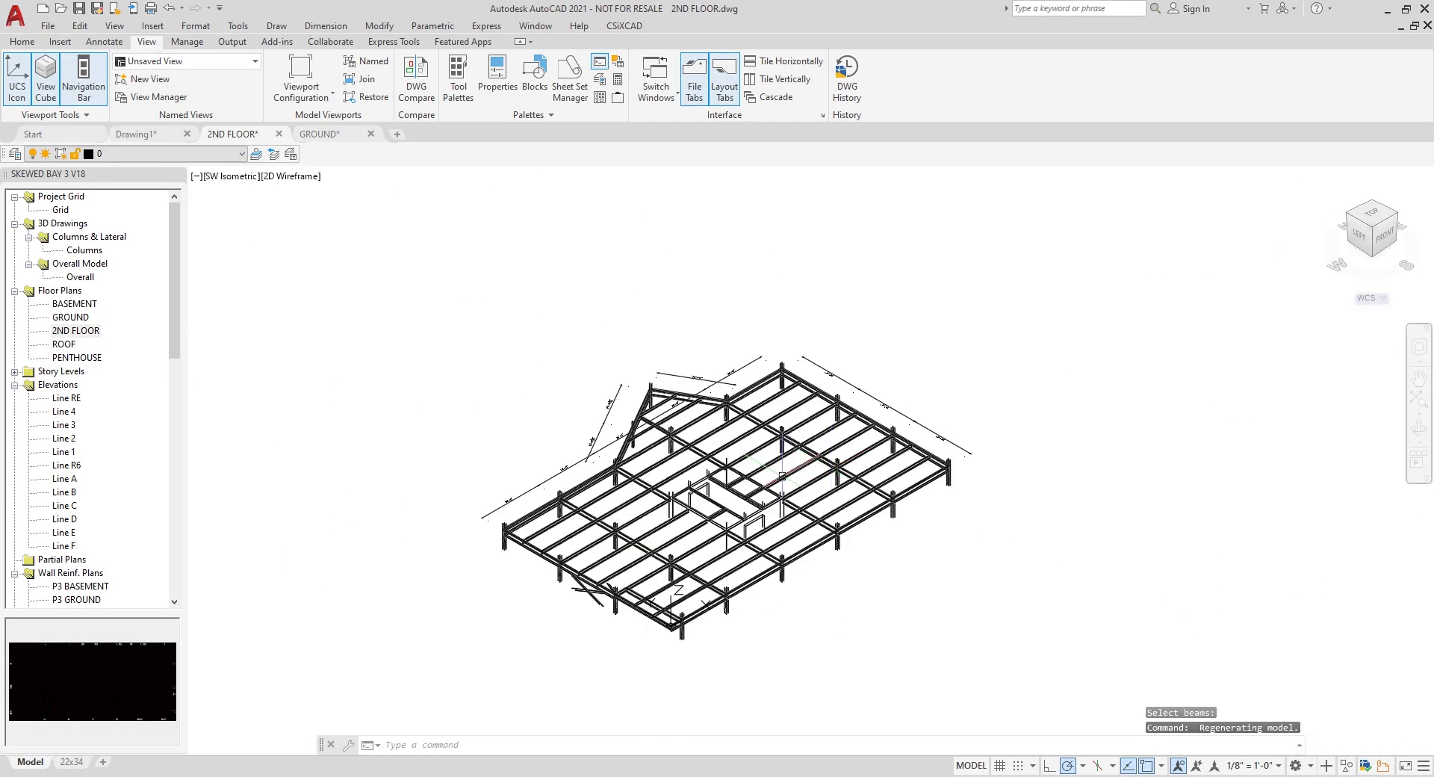
scroll(782, 475, "up", 4)
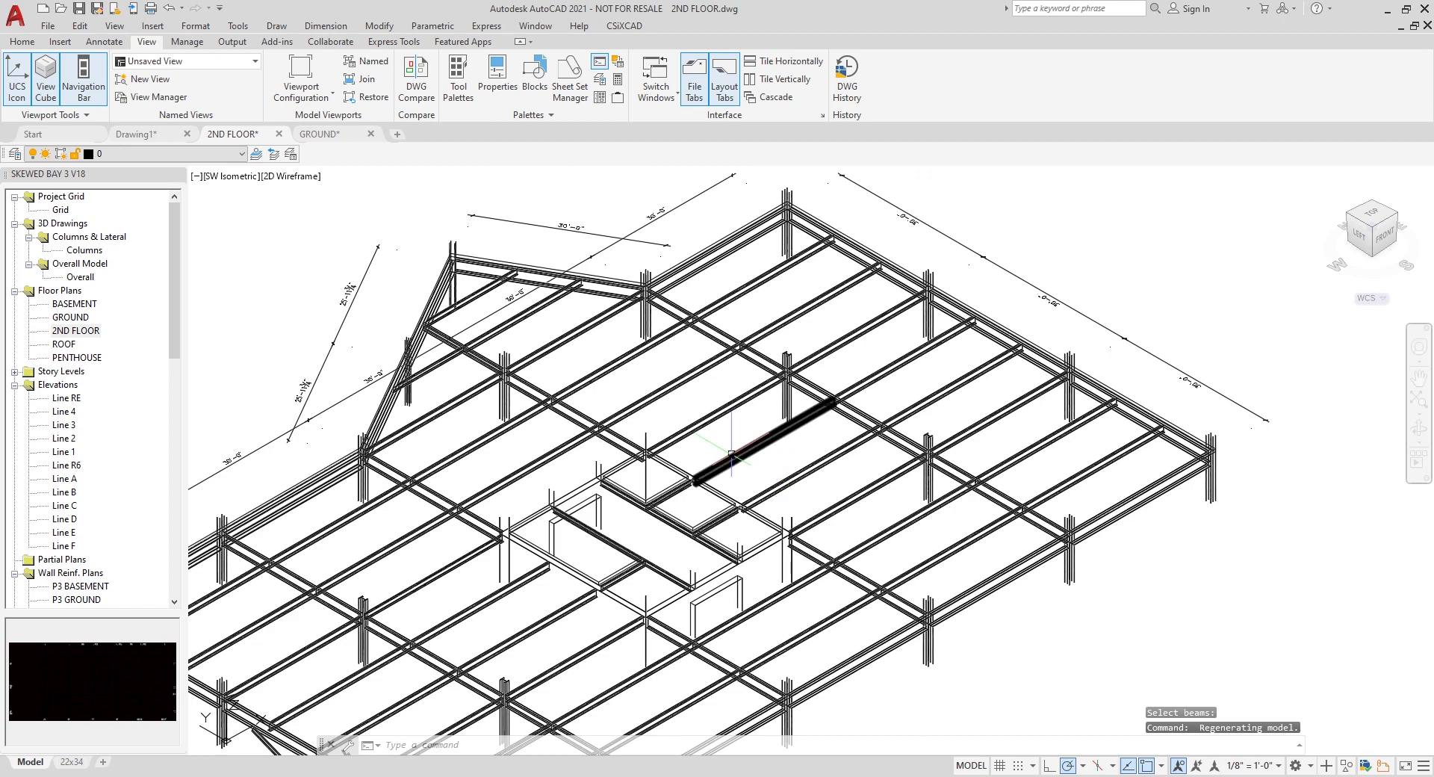